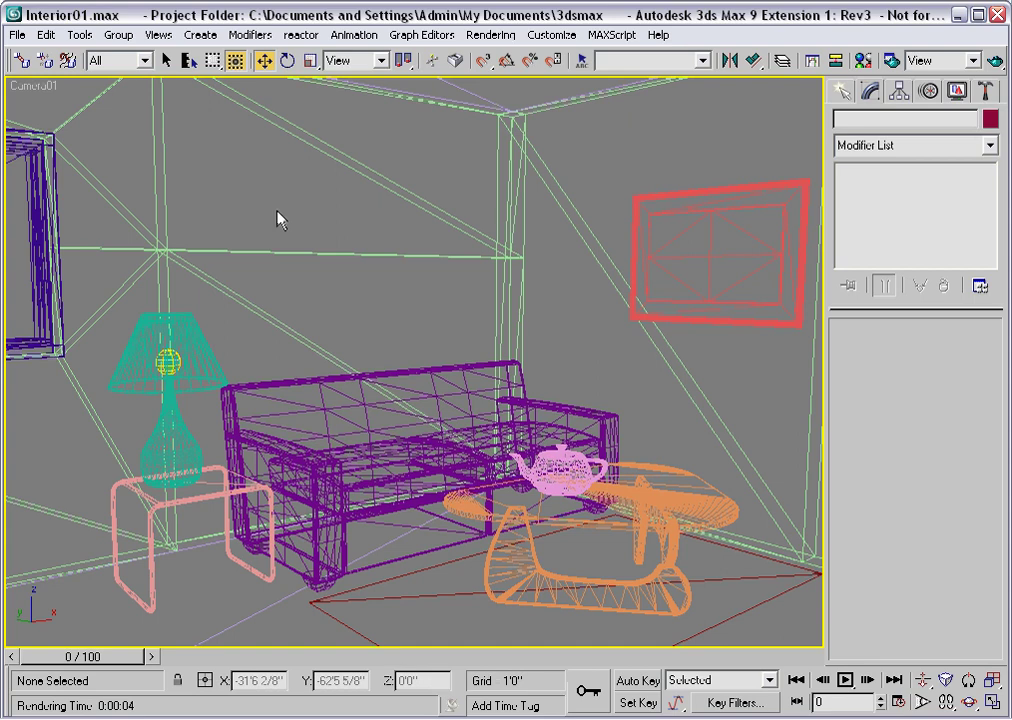
Render Camera01, then turn off Show Messages in the Raytracer global settings.
left_click(995, 62)
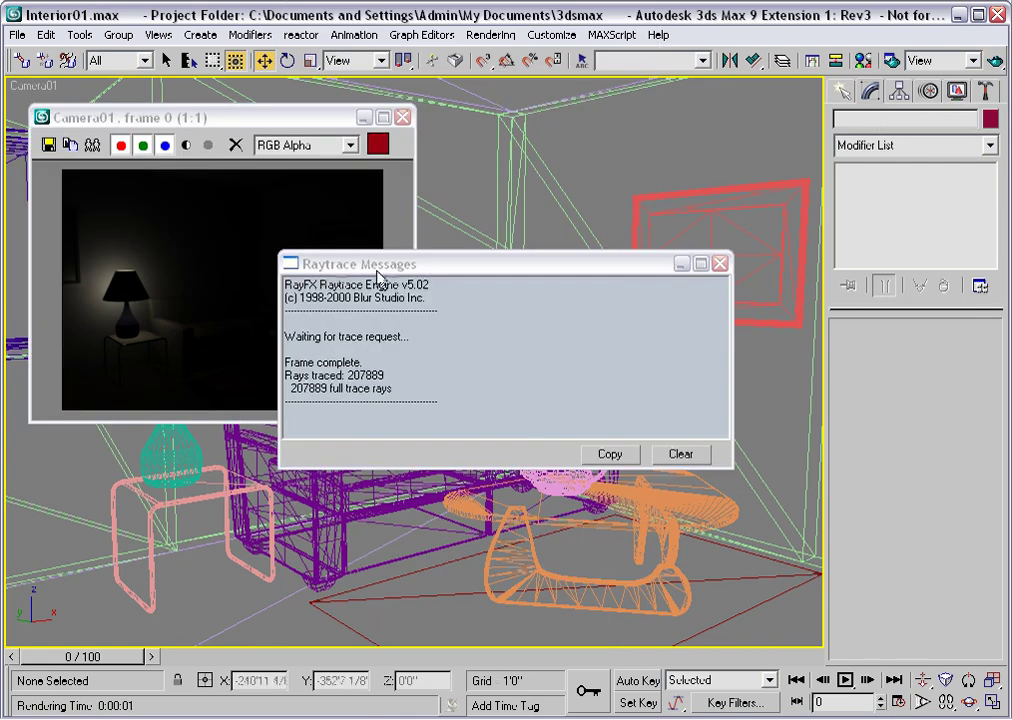
left_click(891, 62)
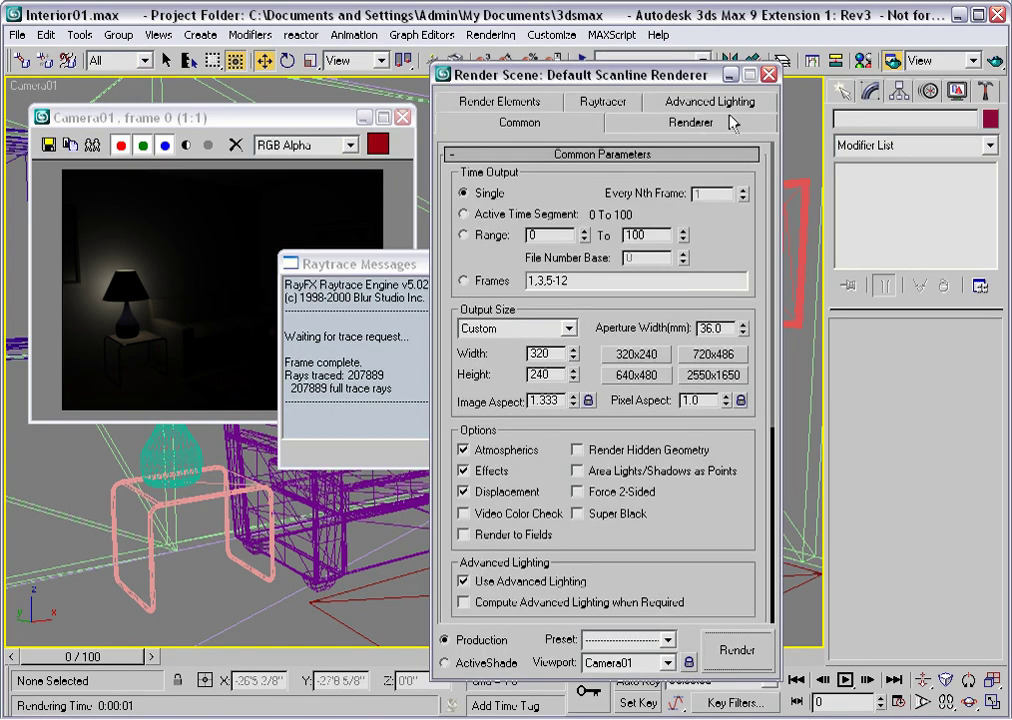
left_click(603, 101)
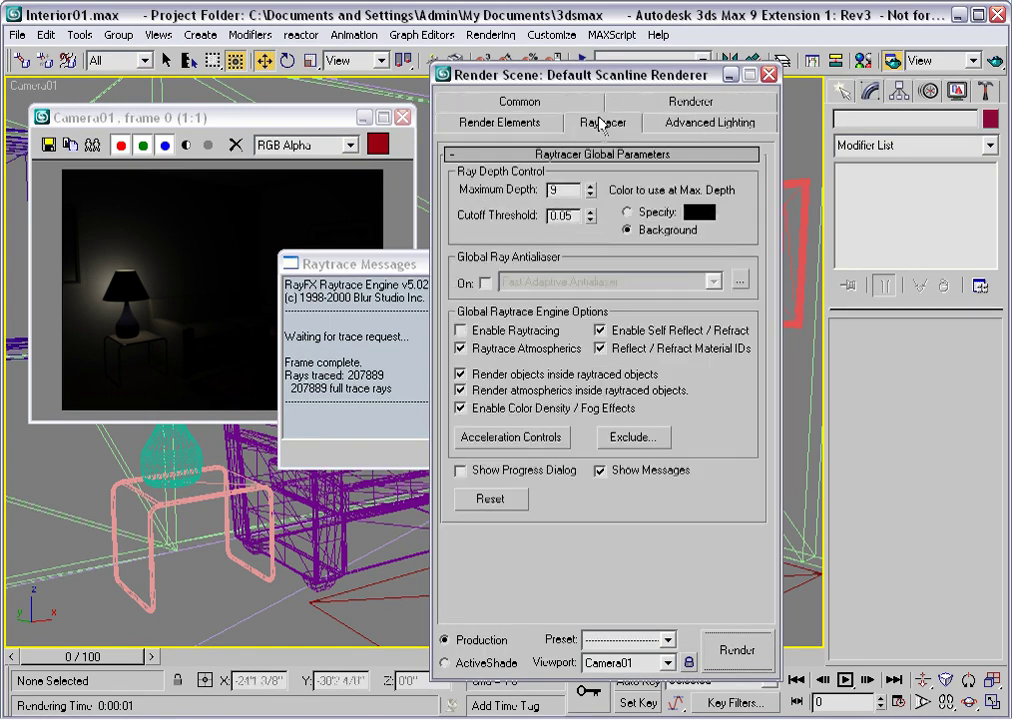
left_click(600, 471)
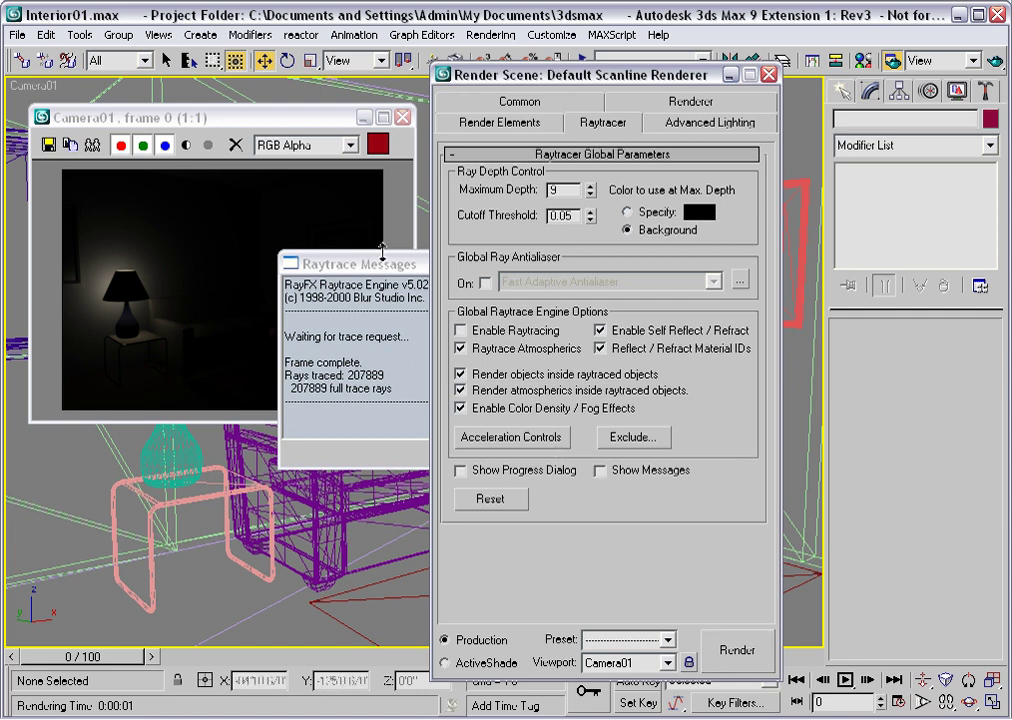
left_click(384, 263)
left_click(719, 264)
left_click(768, 74)
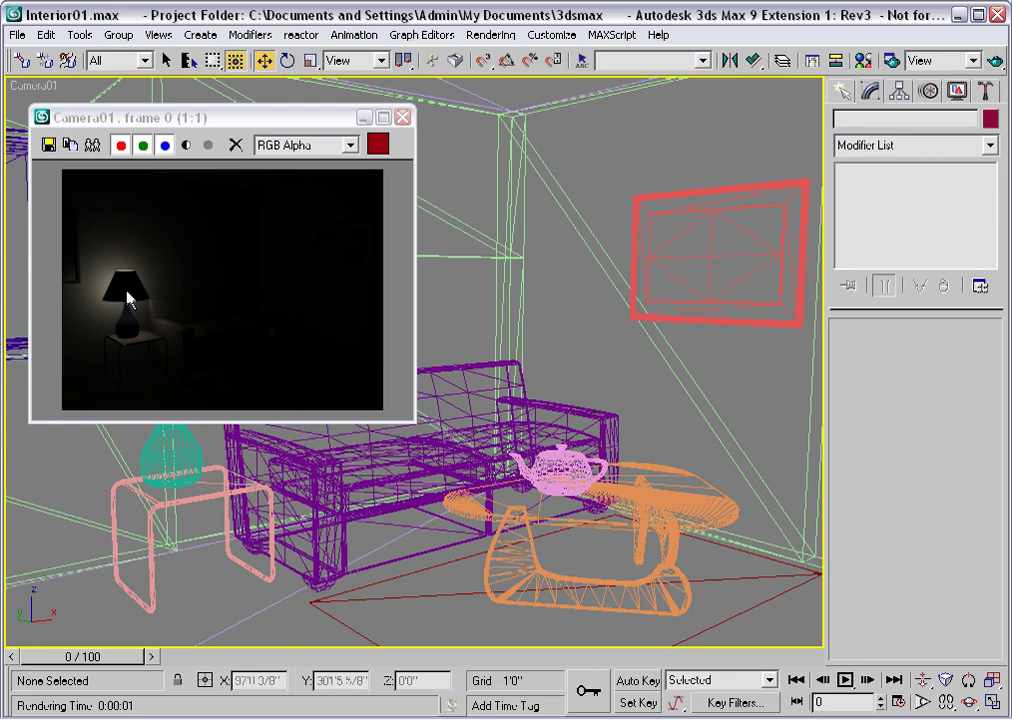
Load the table lamp's material into the Material Editor by picking it from the lamp.
left_click(402, 118)
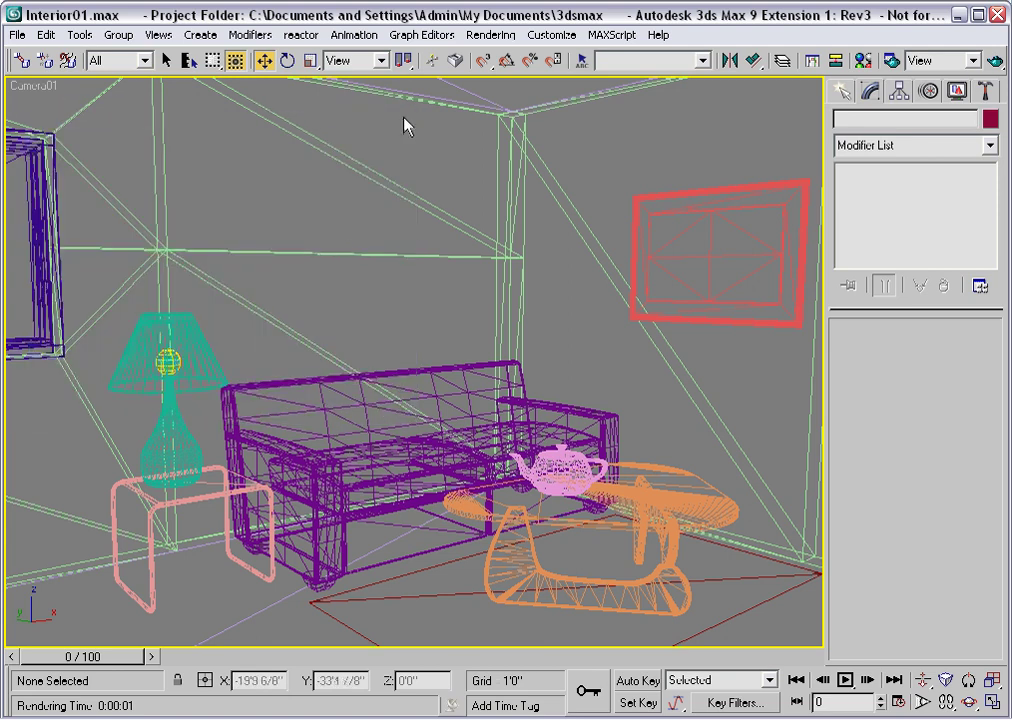
left_click(863, 62)
left_click(714, 330)
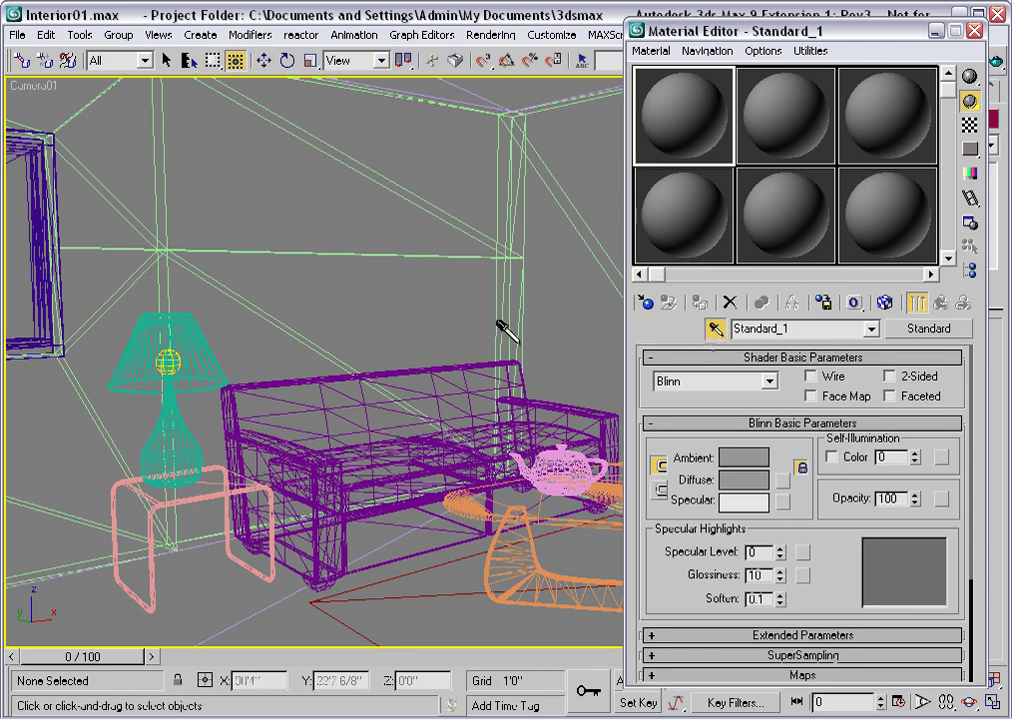
left_click(169, 340)
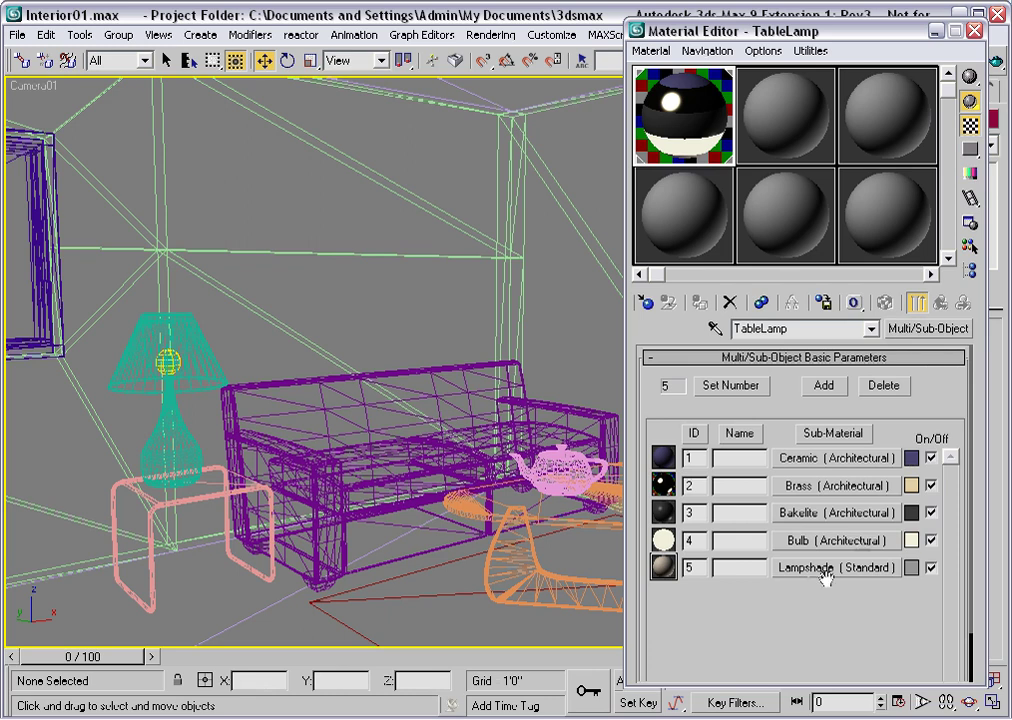
Set the Lampshade sub-material's Self-Illumination to 50 and re-render the camera view.
left_click(799, 578)
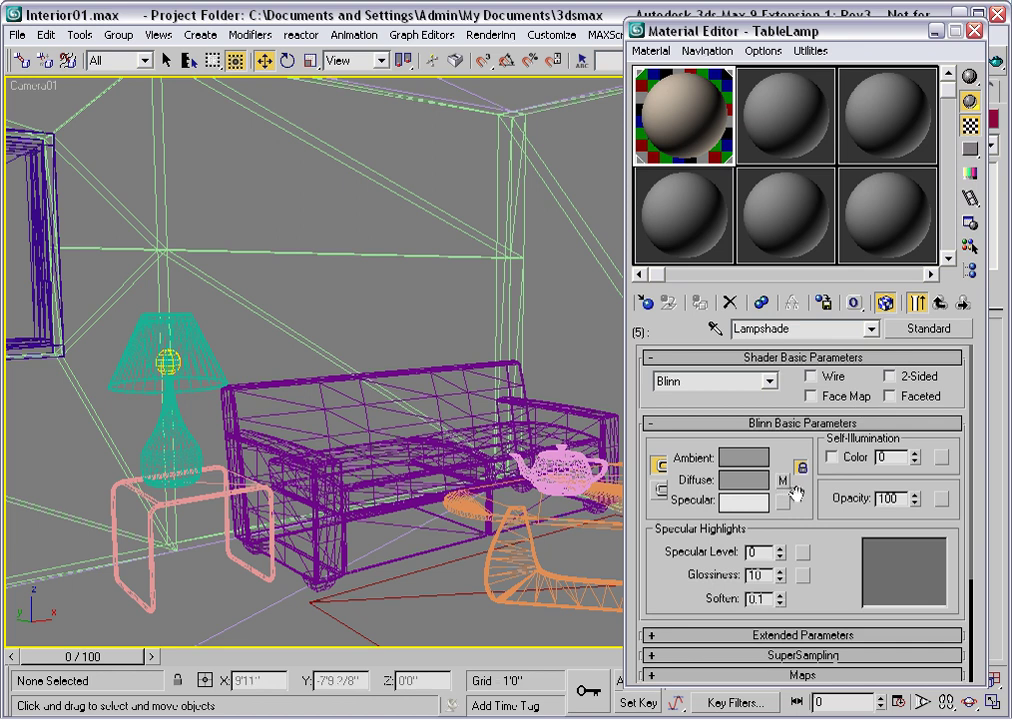
double_click(890, 457)
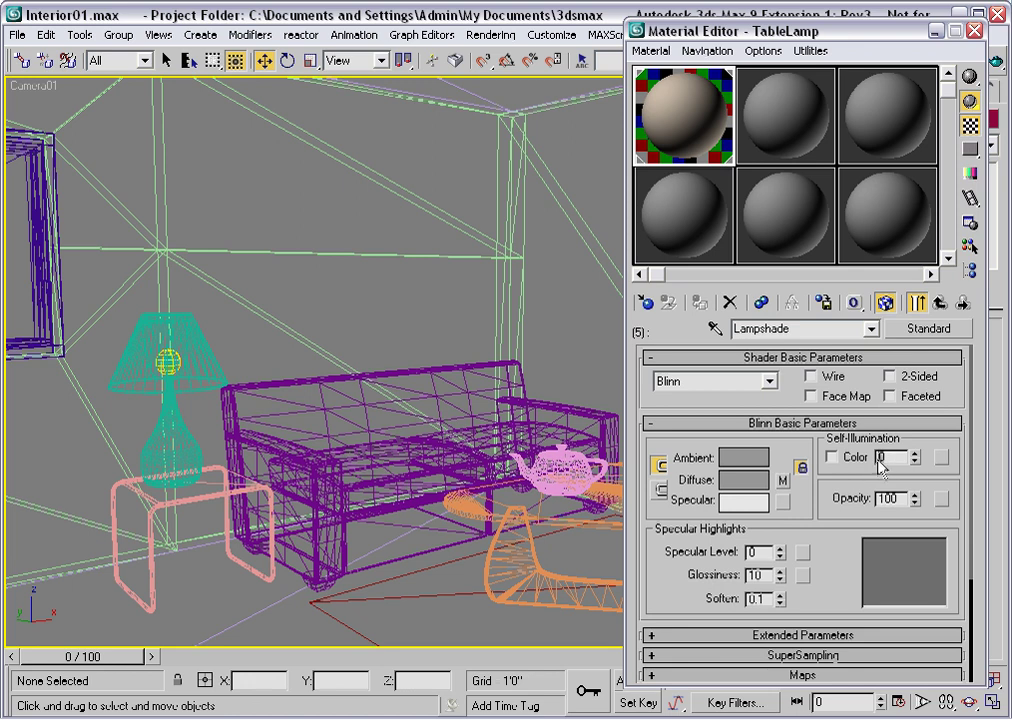
type("50")
key("Return")
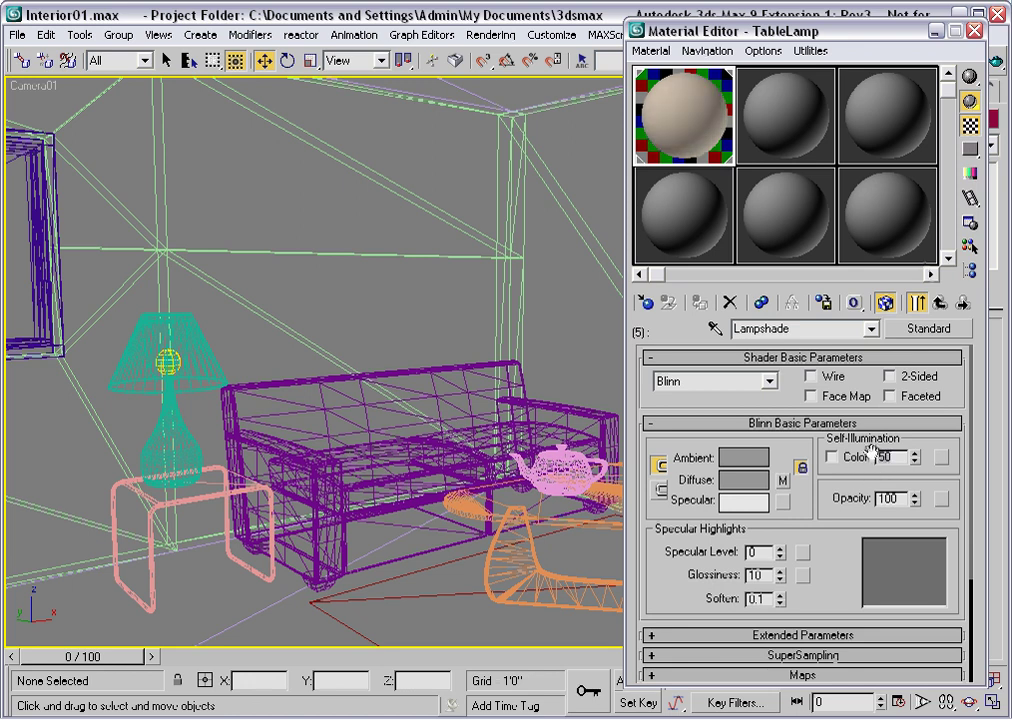
left_click(997, 63)
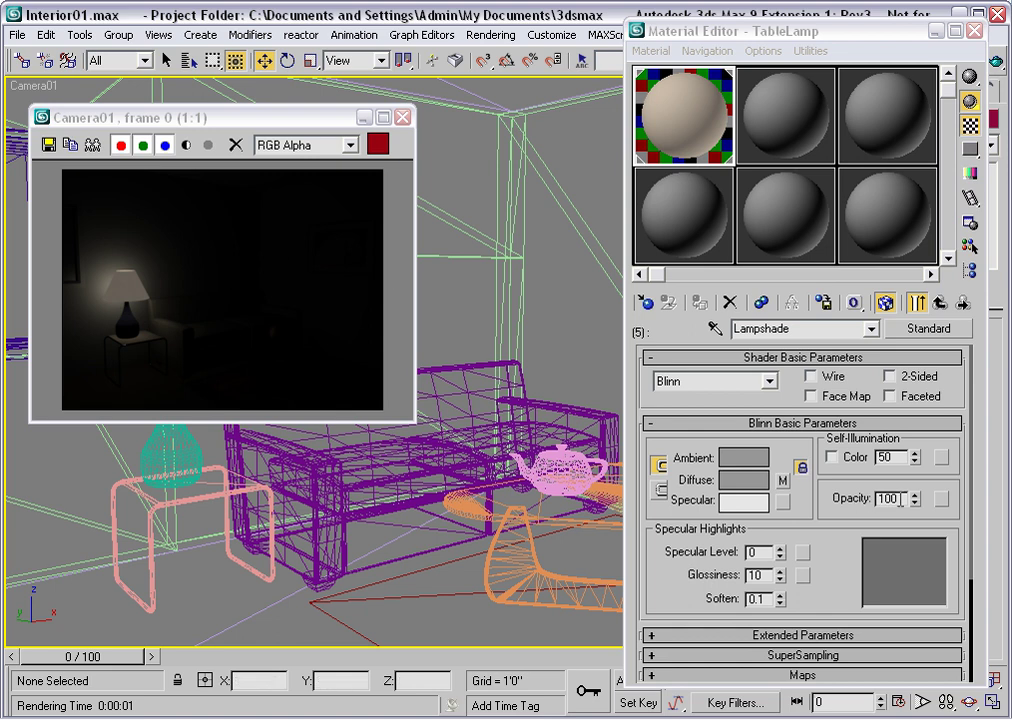
Set the Lampshade material's Opacity to 80 and re-render Camera01.
left_click(858, 505)
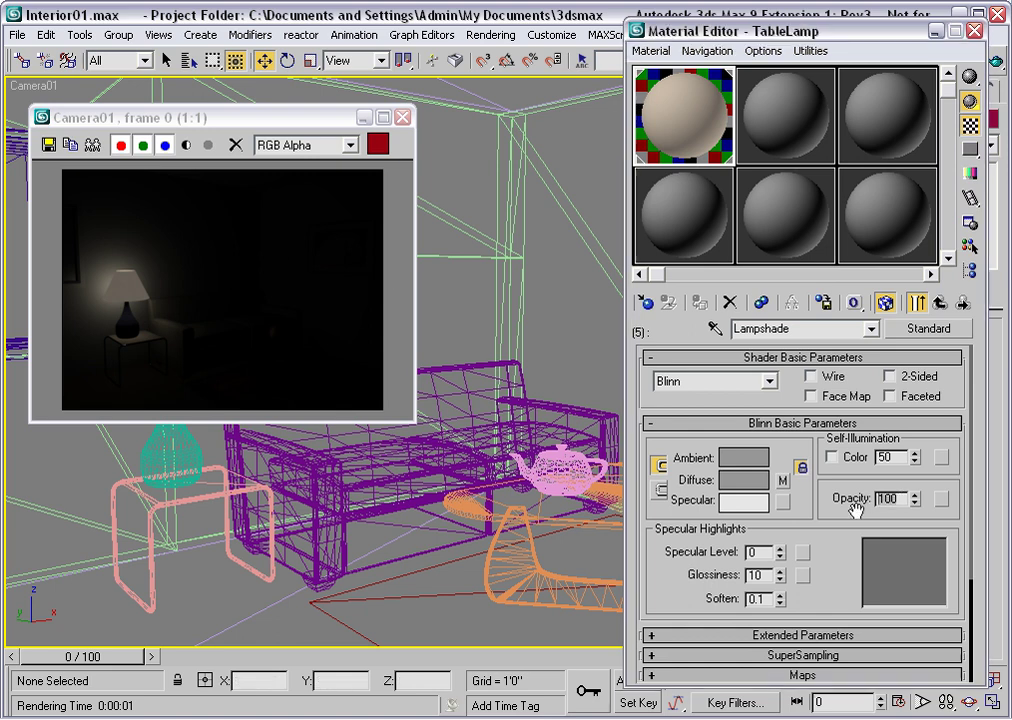
type("80")
key("Return")
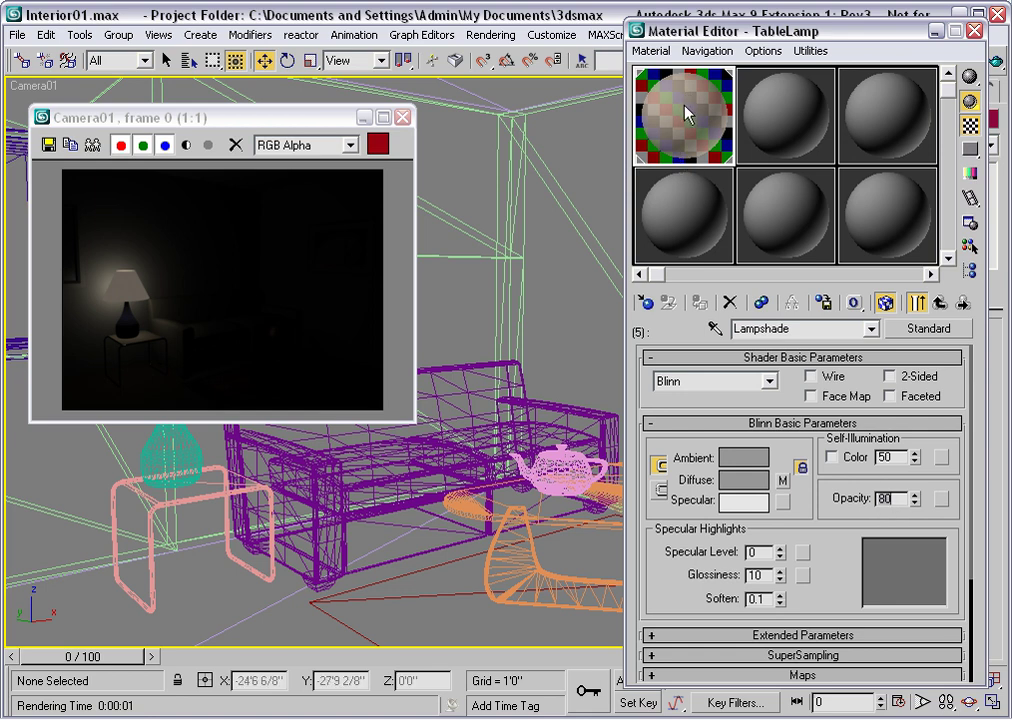
left_click_drag(855, 42, 836, 42)
left_click(995, 63)
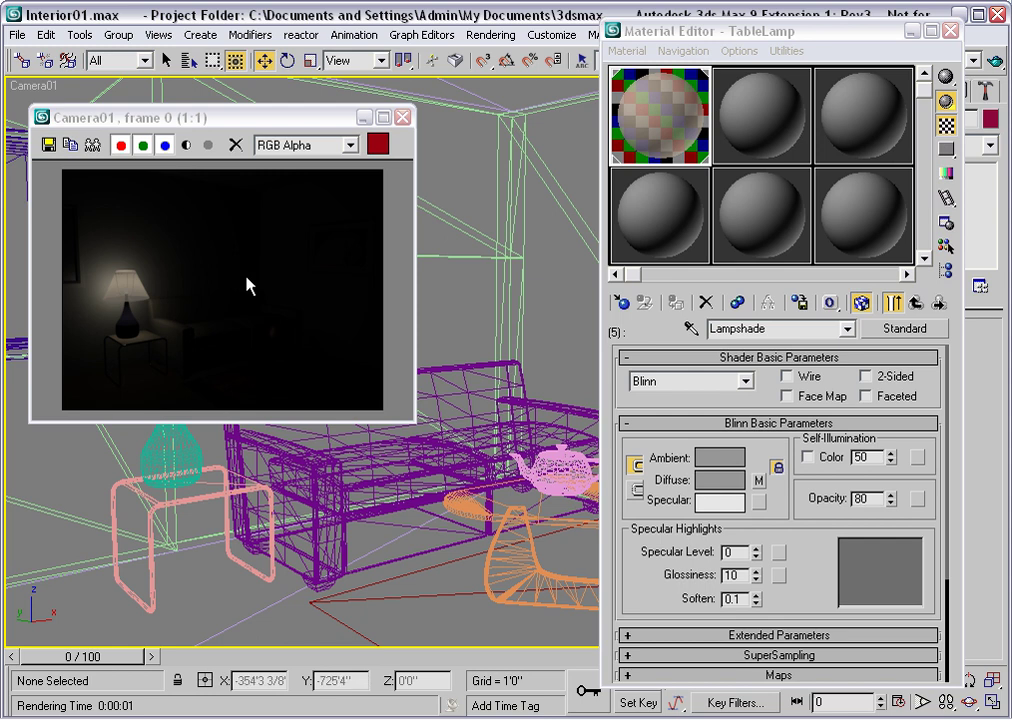
Close the render window and Material Editor, and set Camera01 to Smooth + Highlights shading.
left_click(402, 117)
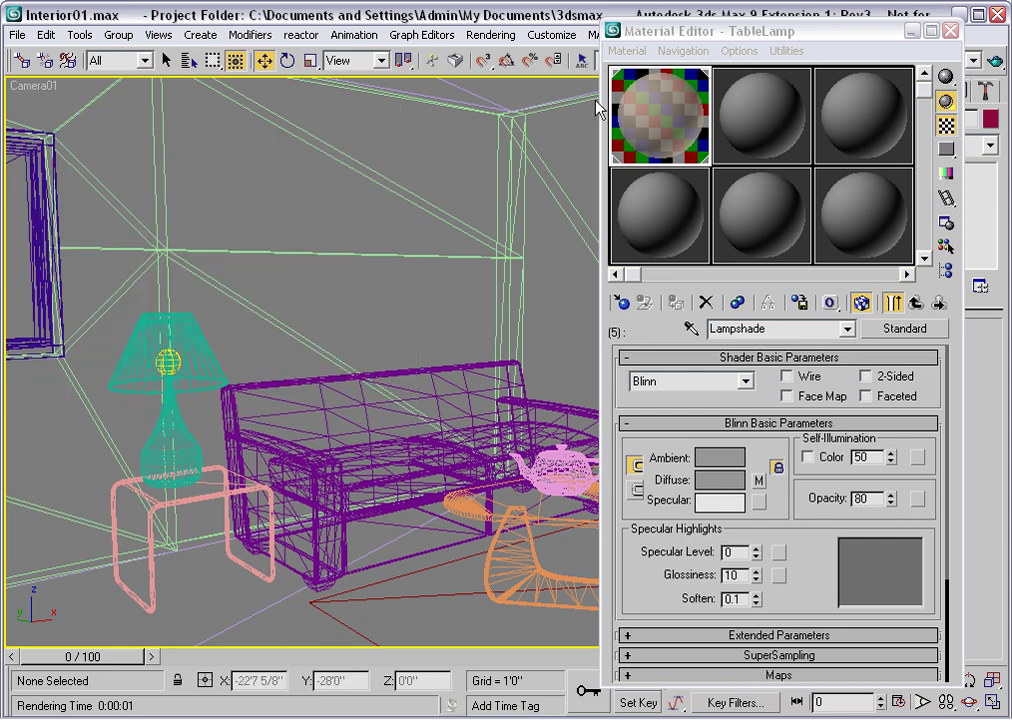
left_click(951, 31)
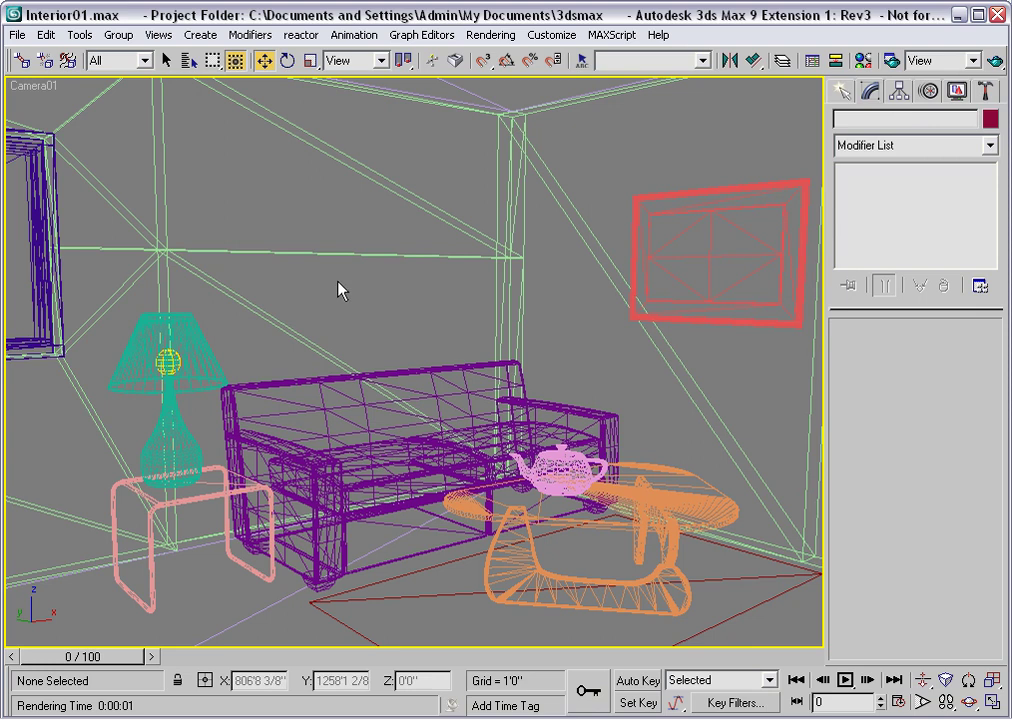
key("F3")
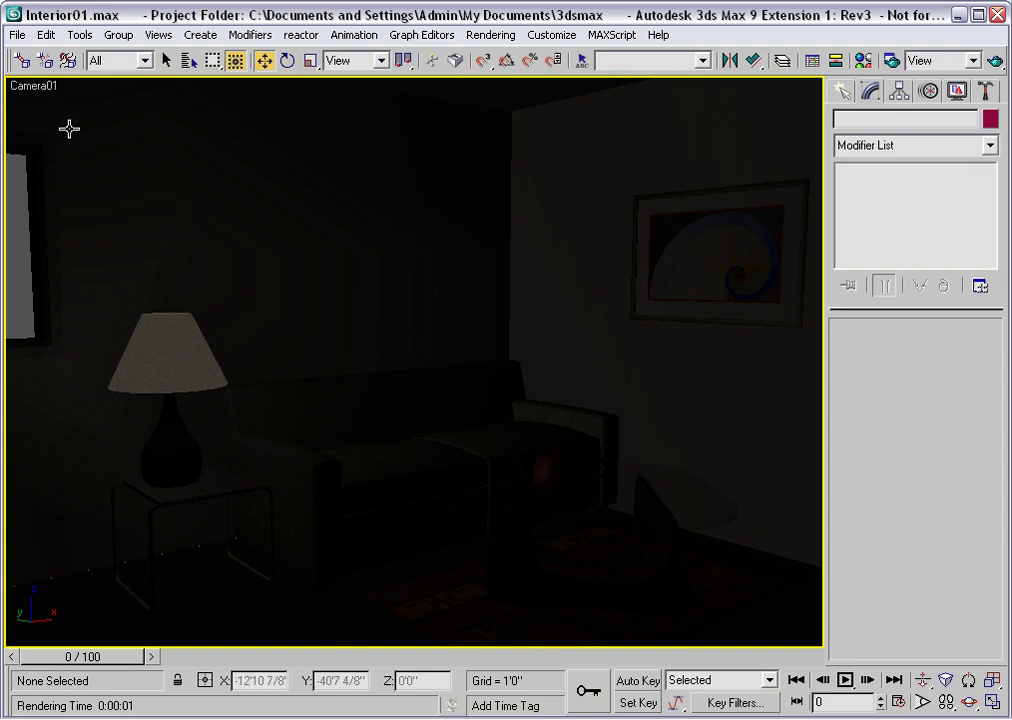
Enable Default Lighting with 2 Lights in the Camera01 viewport configuration.
right_click(31, 85)
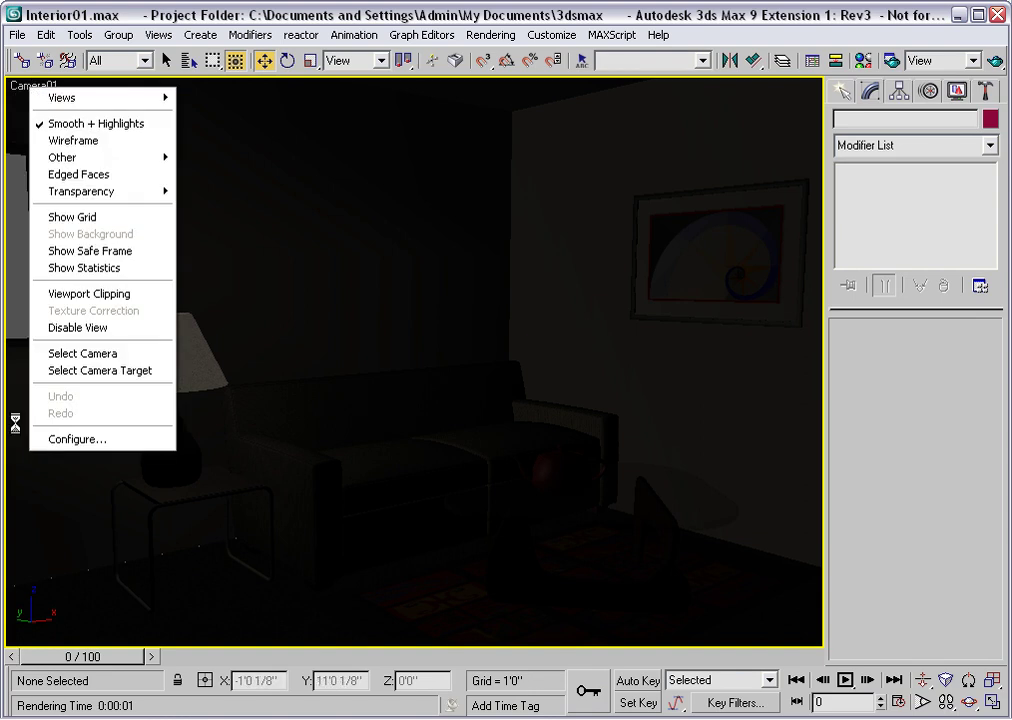
left_click(52, 440)
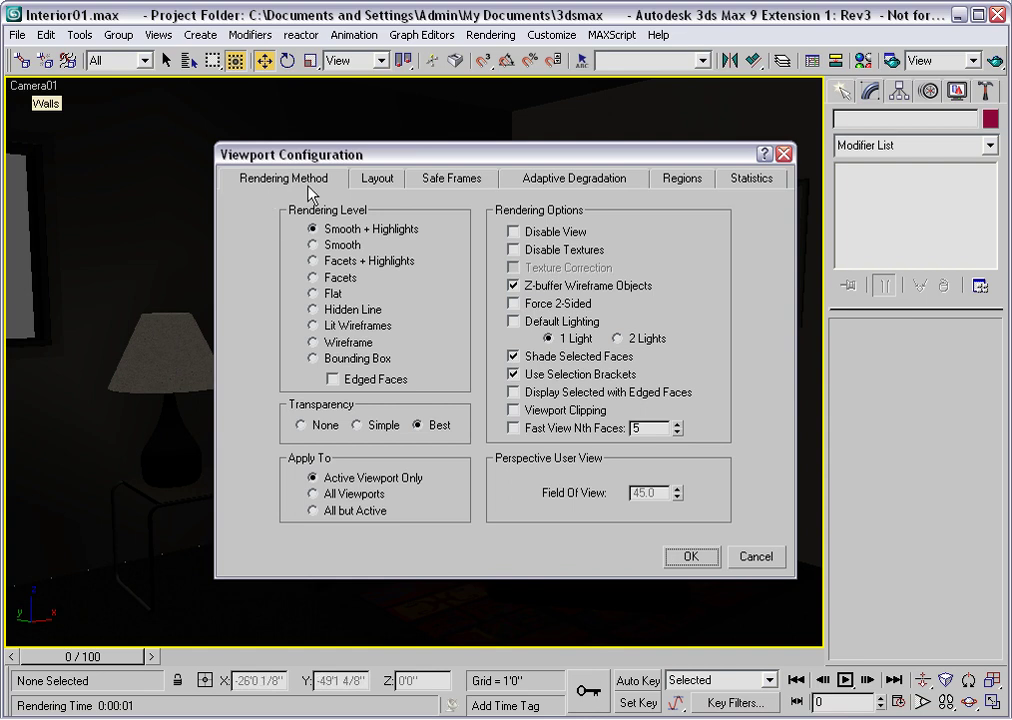
left_click(513, 322)
left_click(616, 338)
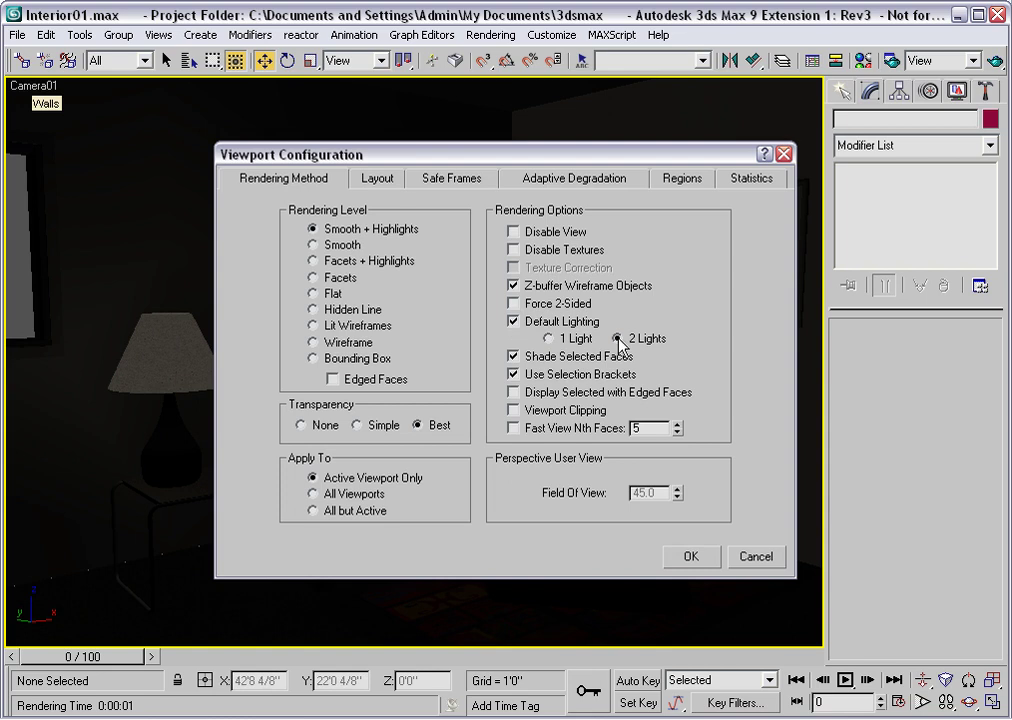
left_click(692, 557)
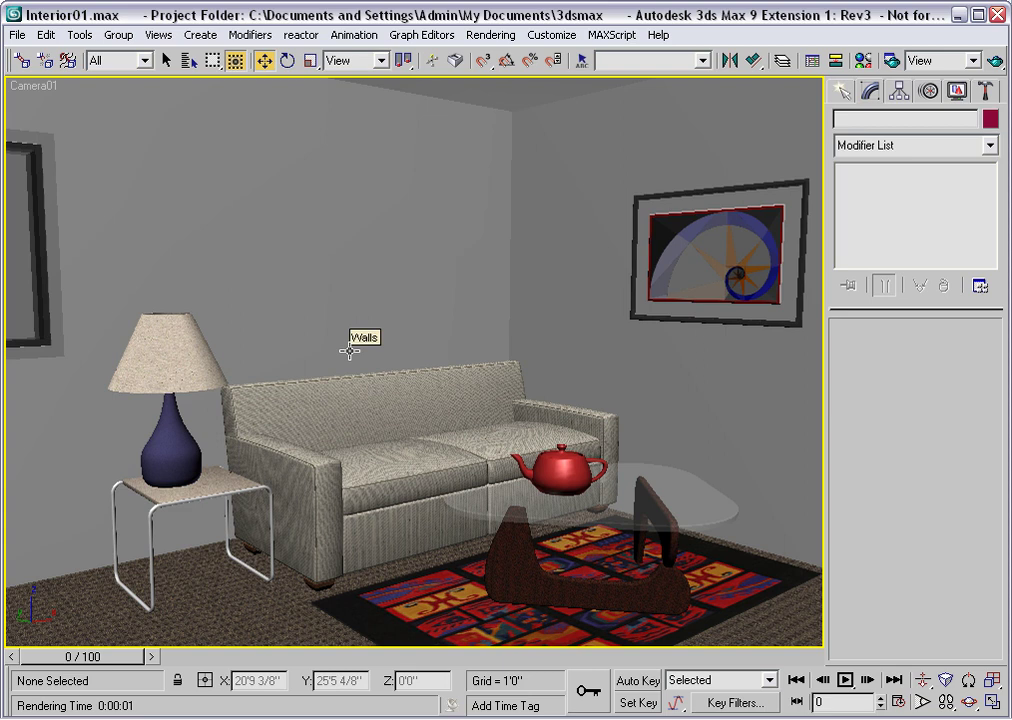
Add the default key and fill lights to the scene using Views > Add Default Lights to Scene.
left_click(156, 34)
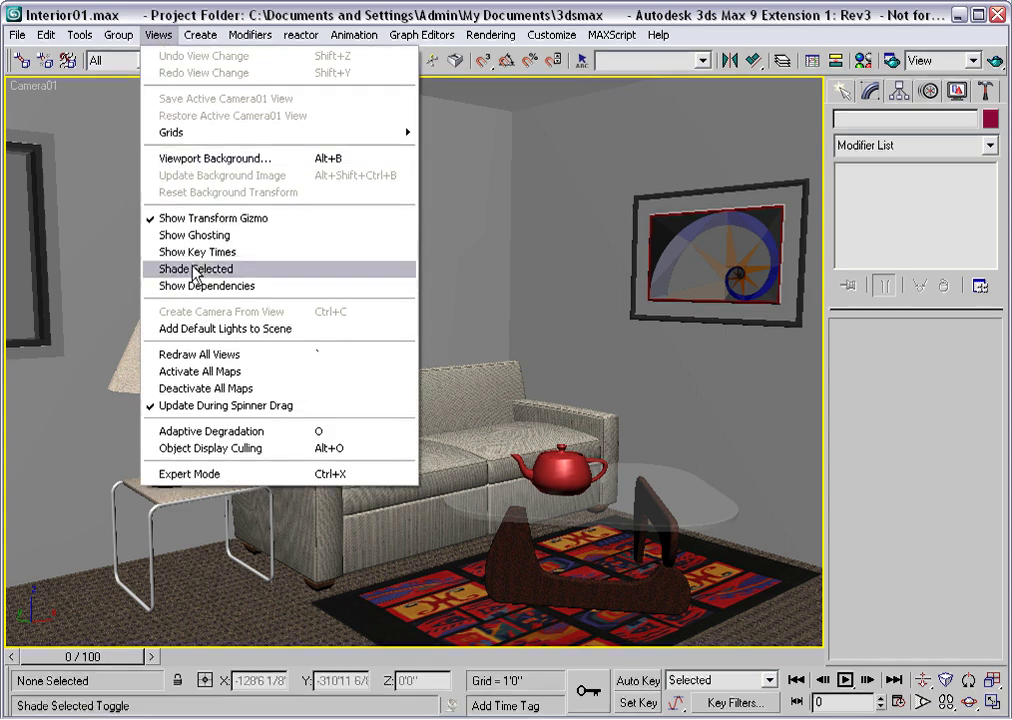
left_click(239, 331)
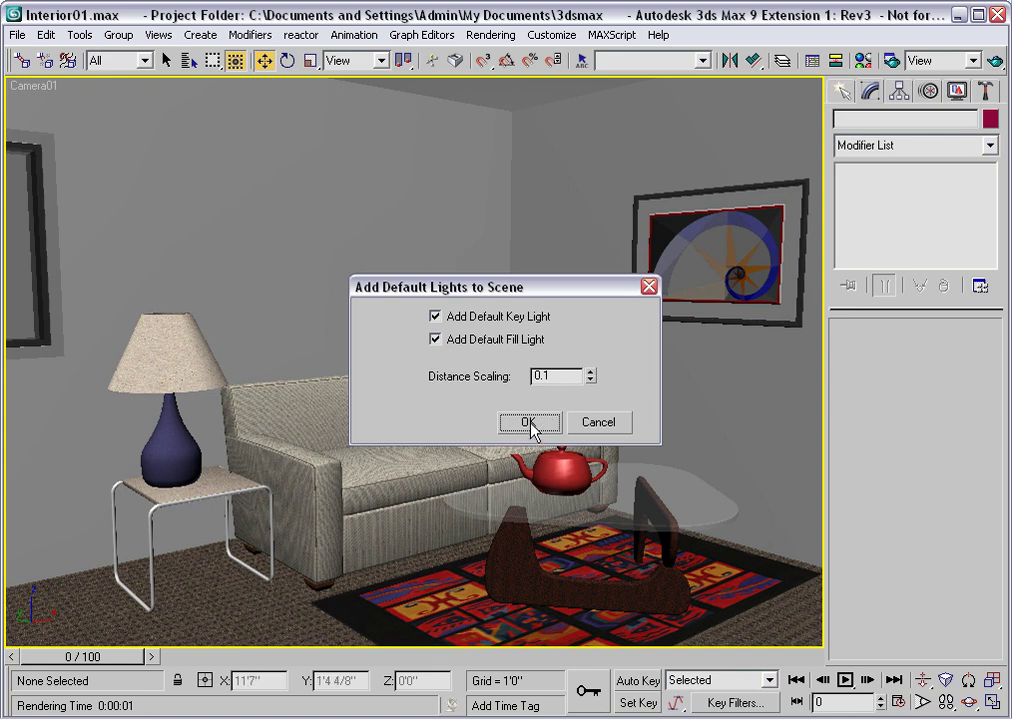
left_click(529, 422)
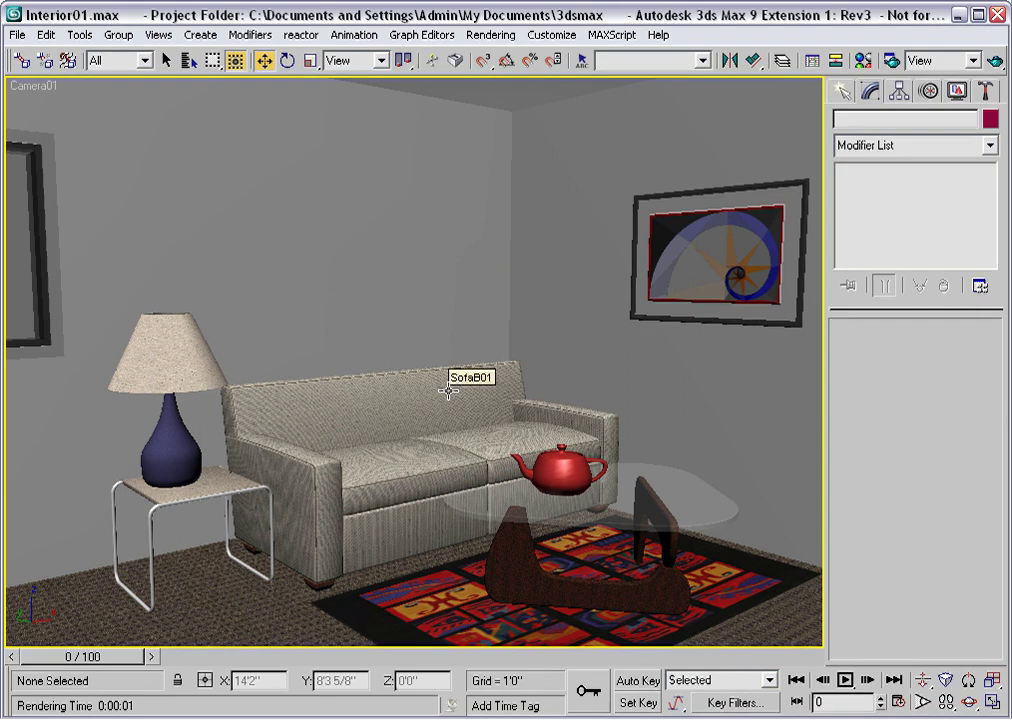
In Front view, select the key and fill lights and move them up and left.
key("f")
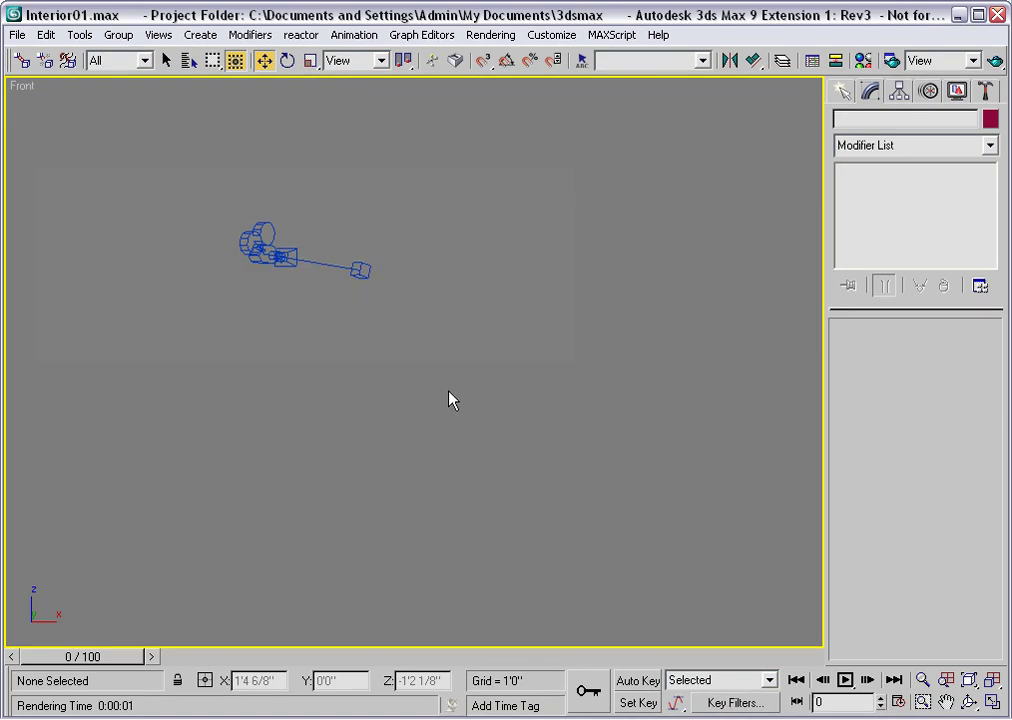
key("z")
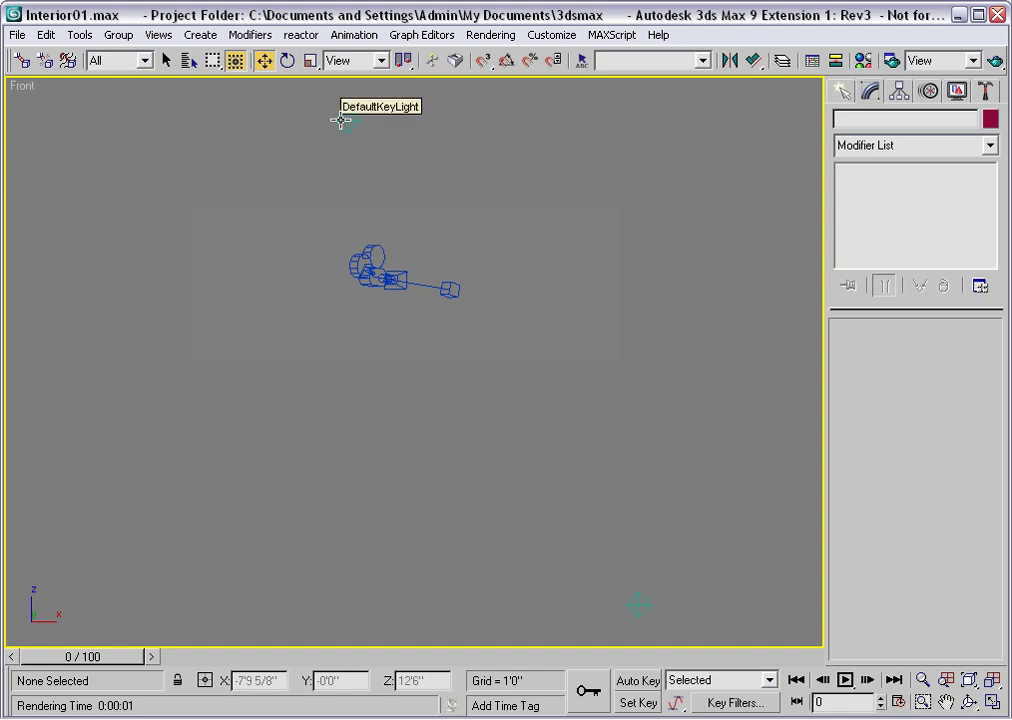
left_click(340, 120)
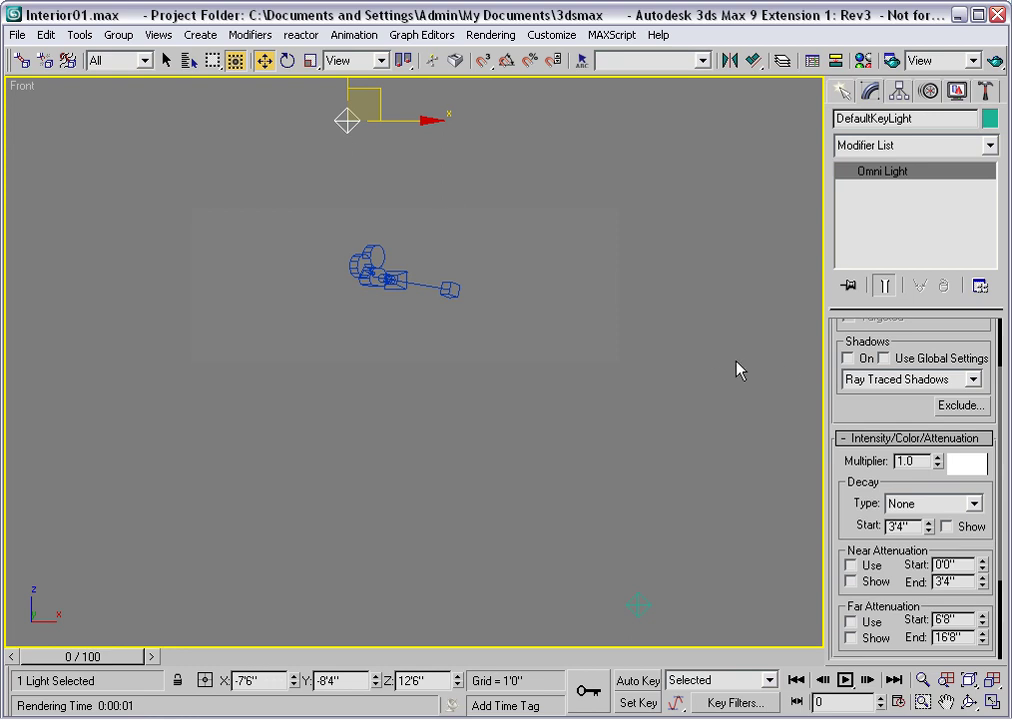
left_click(638, 605, "ctrl")
left_click_drag(520, 364, 431, 281)
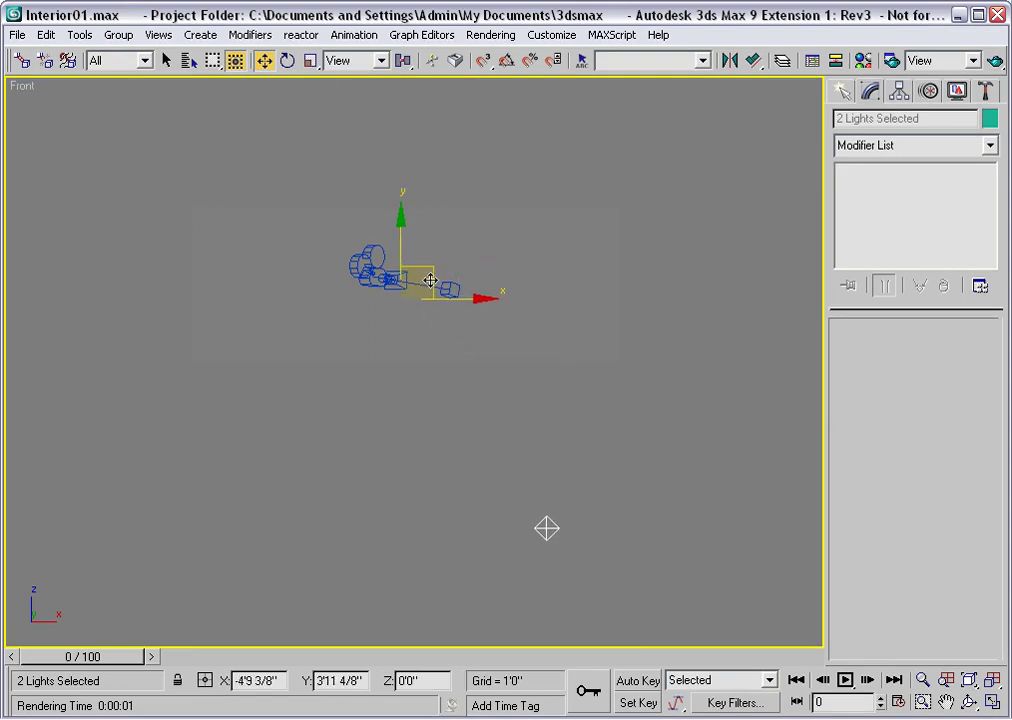
In Left view, slide both lights right into the living room.
middle_click_drag(442, 418, 432, 469)
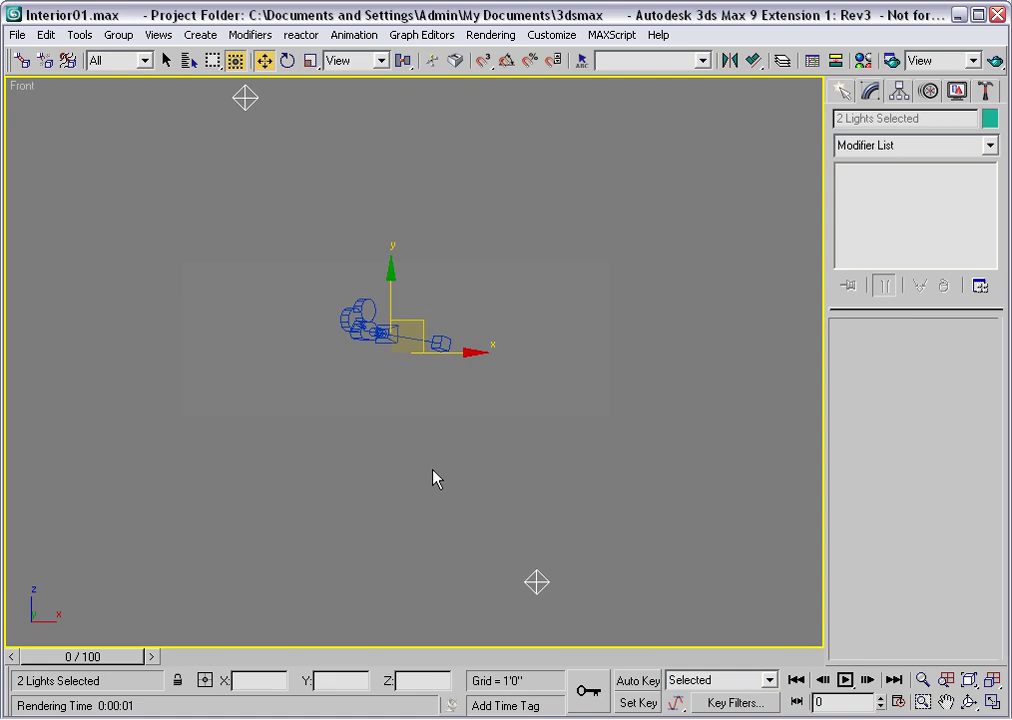
key("l")
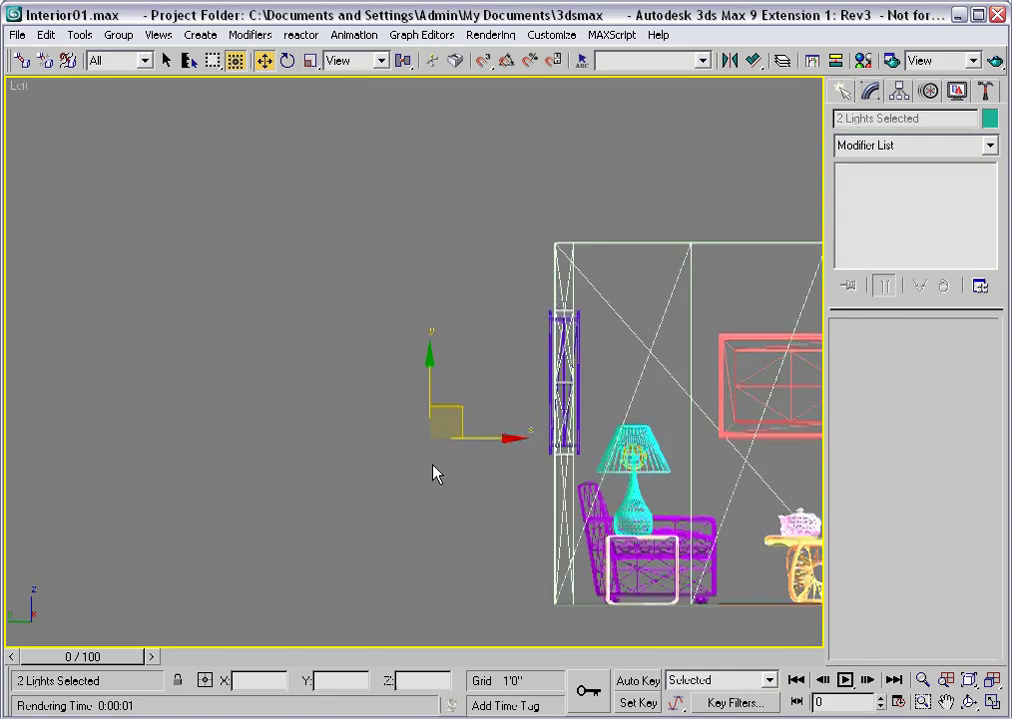
key("z")
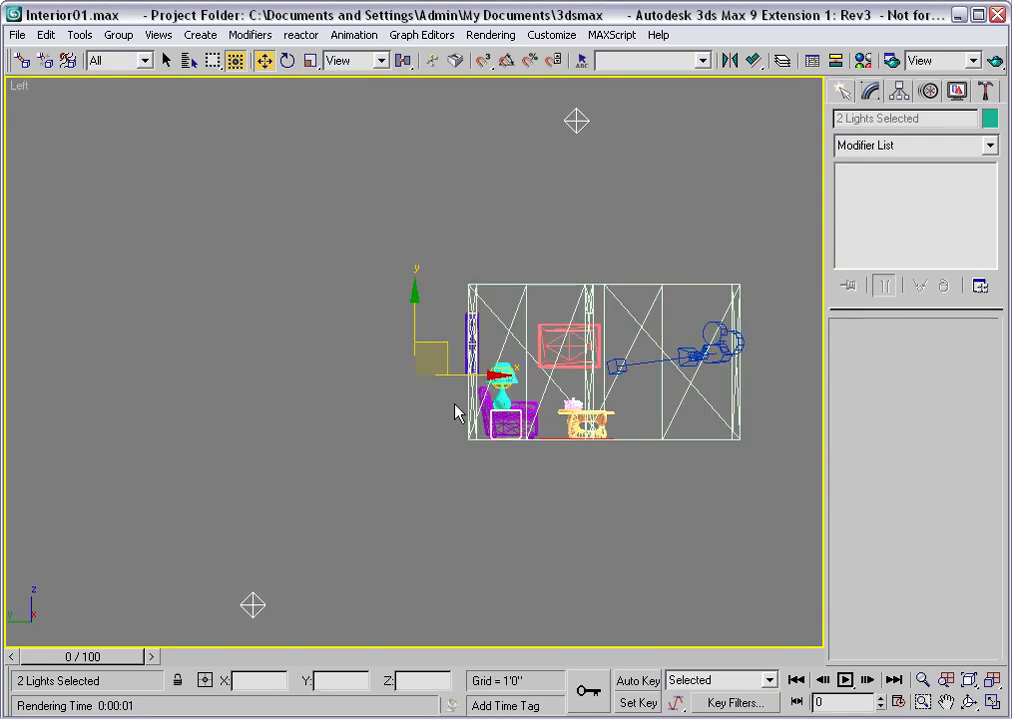
left_click_drag(456, 373, 642, 374)
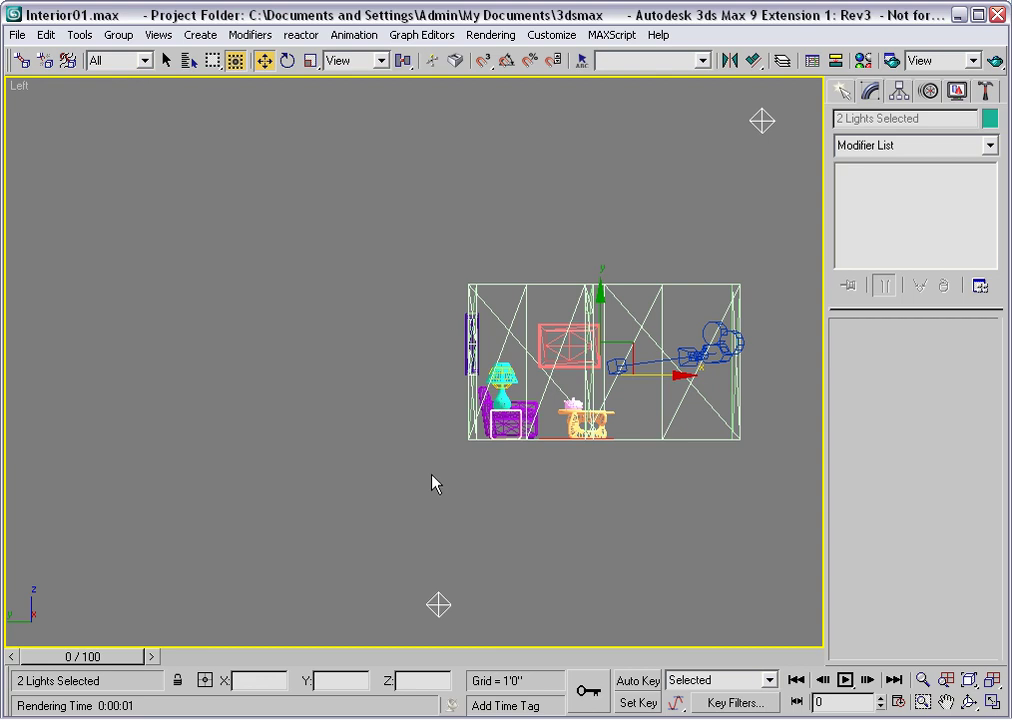
Return to Camera01 with smooth shading and render a test image.
key("c")
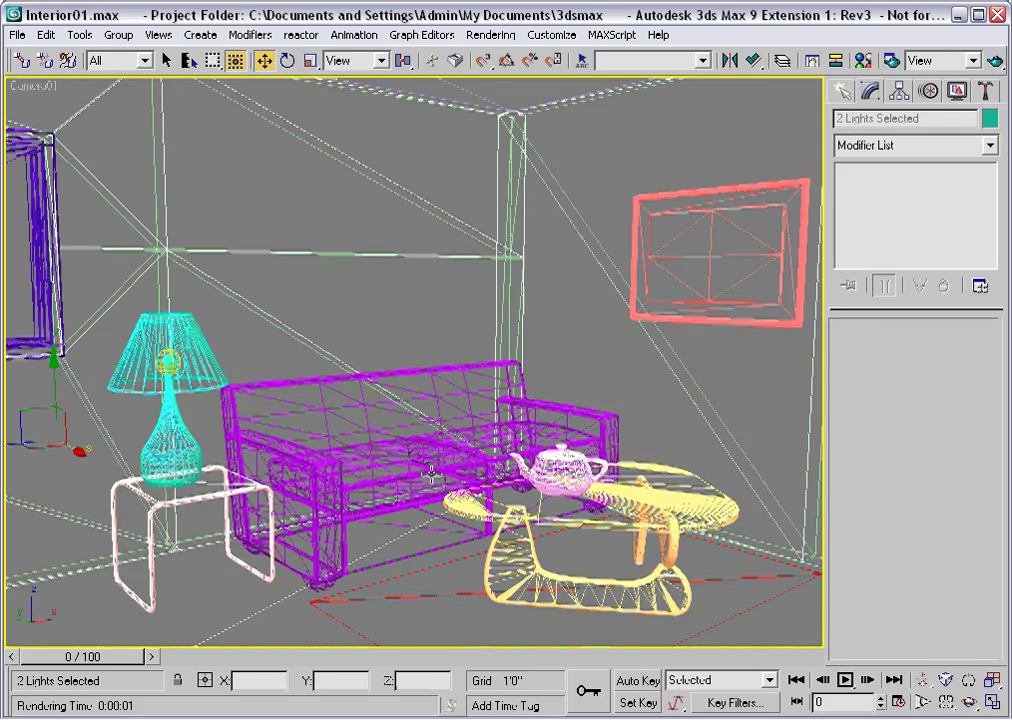
key("F3")
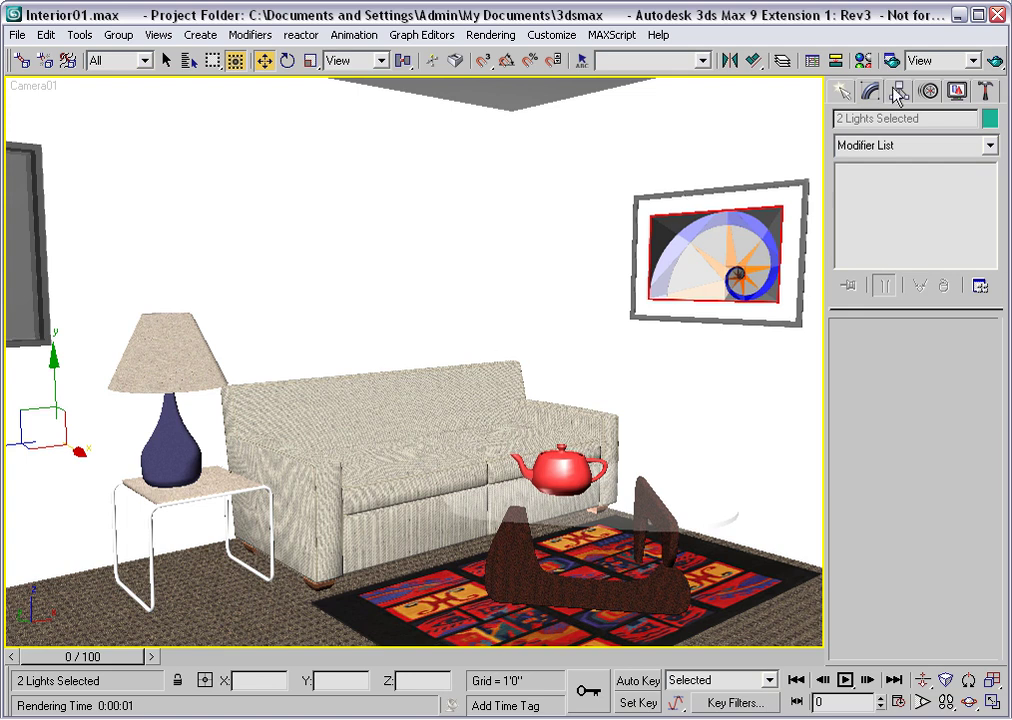
left_click(995, 62)
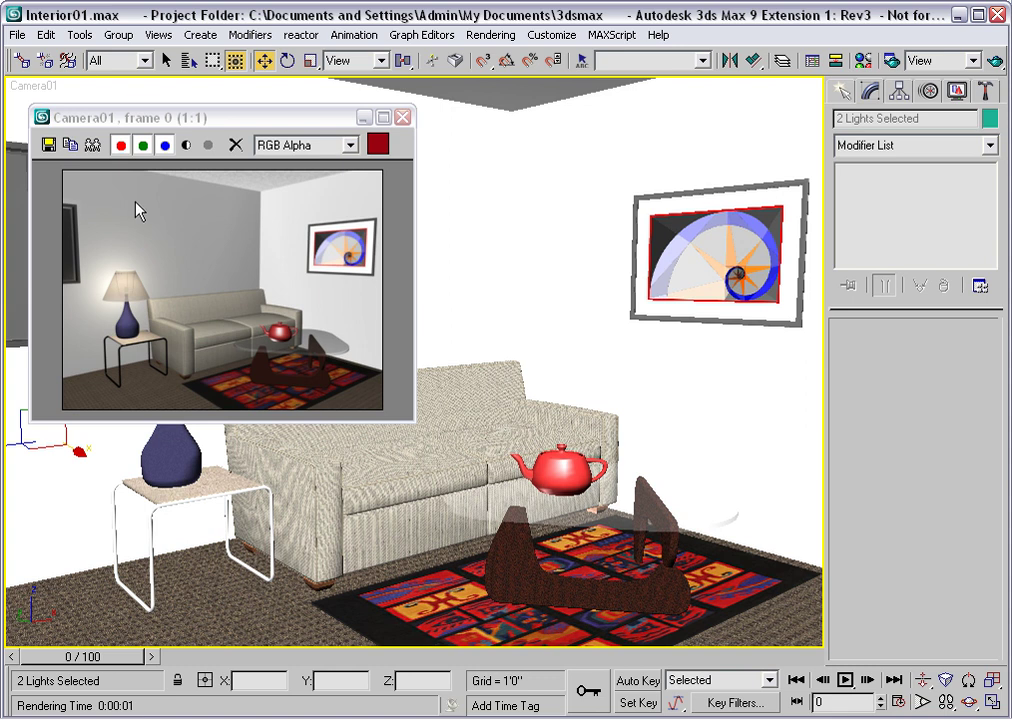
Set both lights' multipliers to 0.5 in the Light Lister, then re-render.
left_click(80, 35)
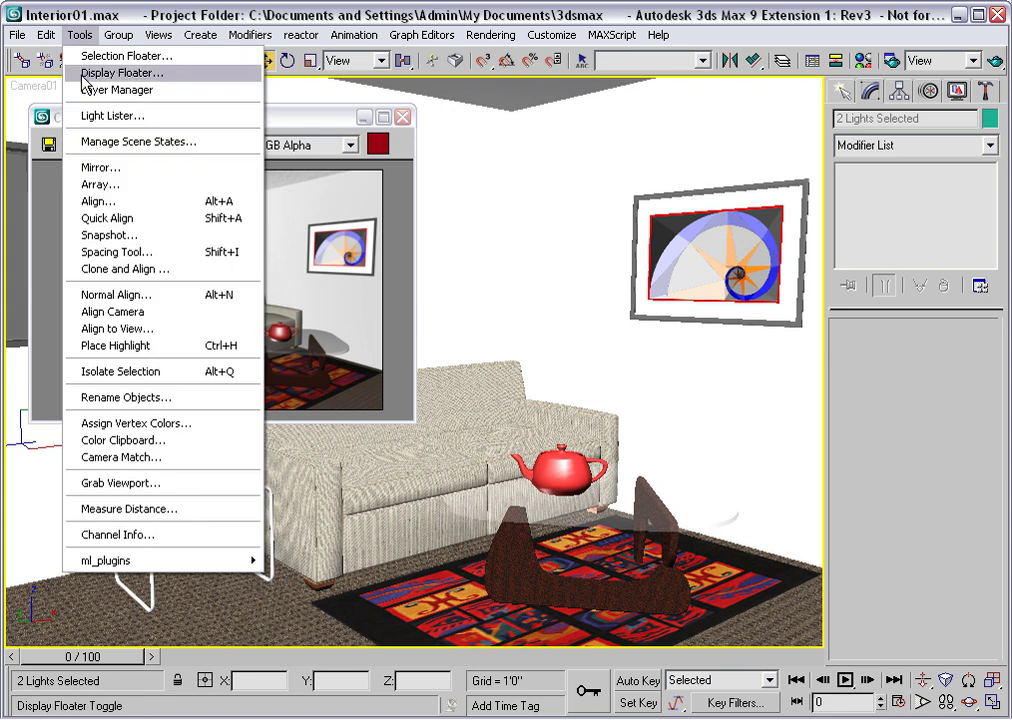
left_click(85, 117)
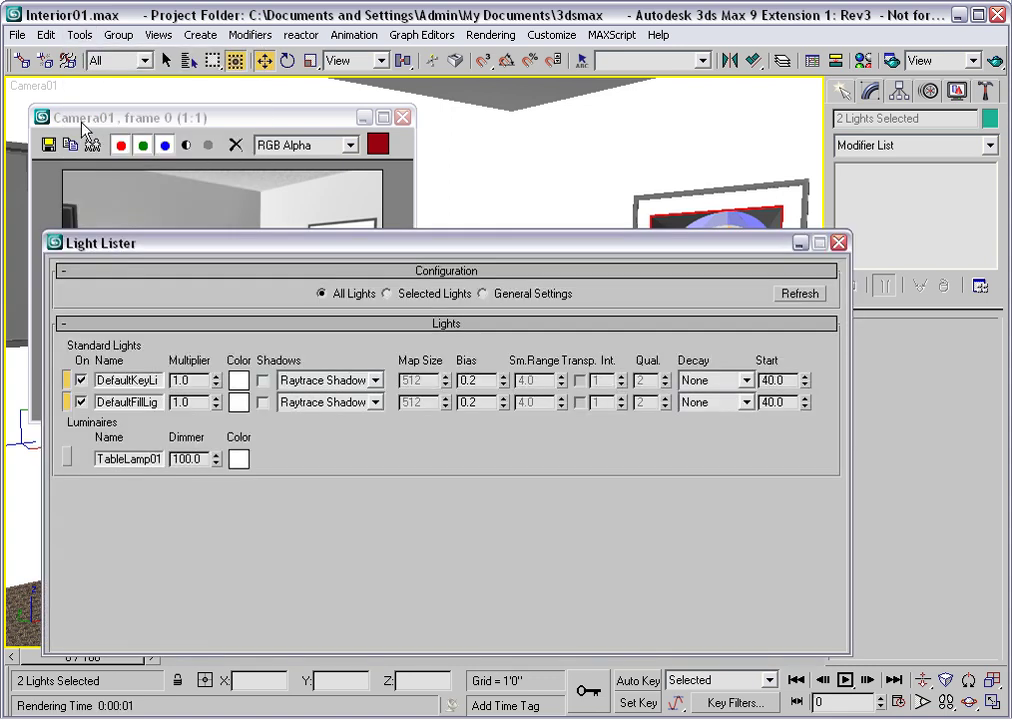
key("Tab")
type("0.5")
key("Return")
left_click(192, 402)
key("BackSpace")
key("BackSpace")
key("BackSpace")
type(".5")
key("Return")
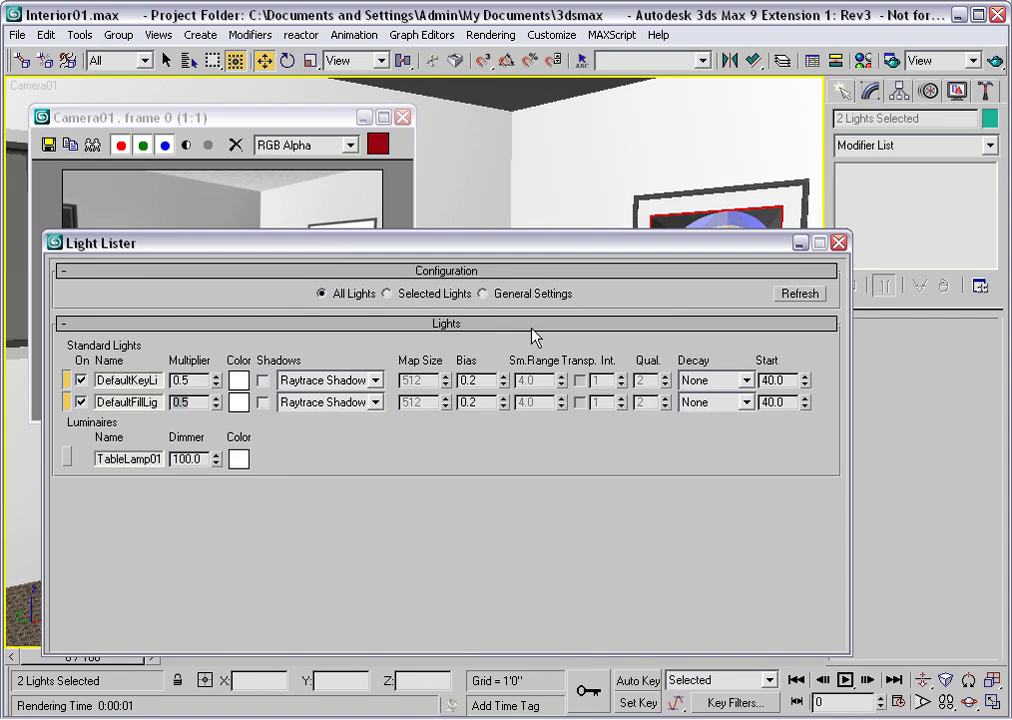
left_click(837, 243)
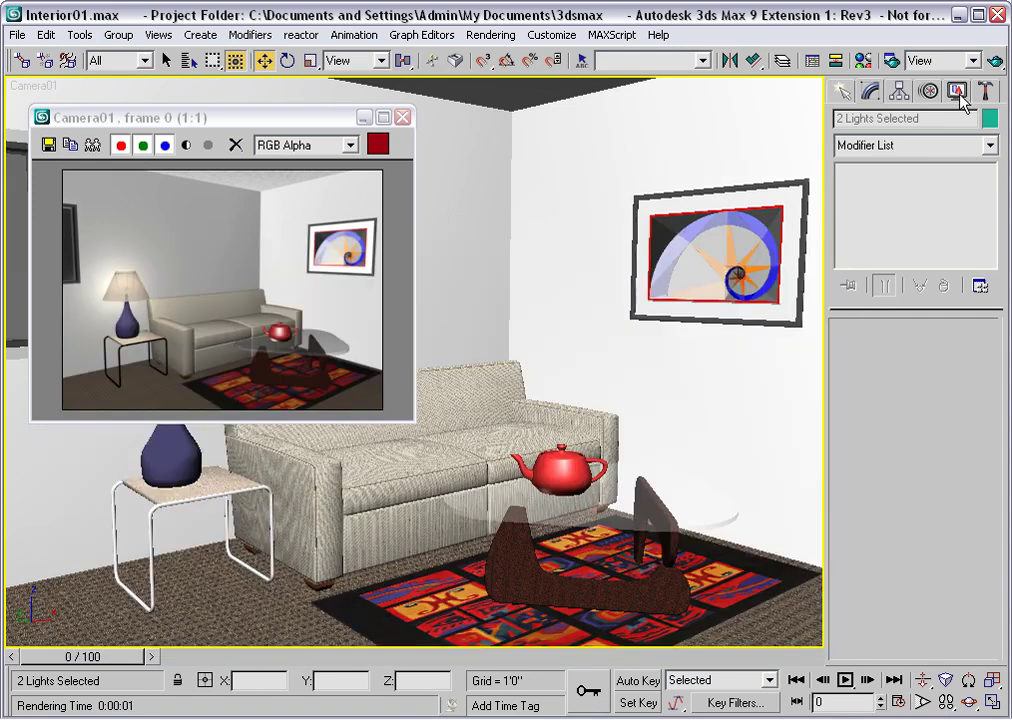
left_click(995, 63)
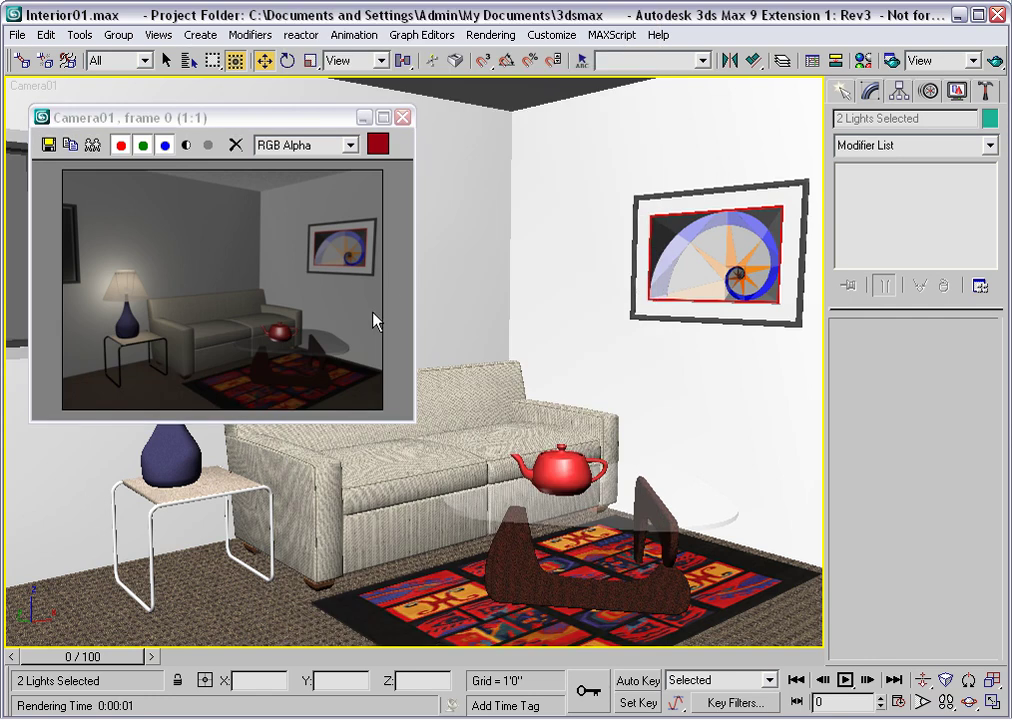
Set the Environment background colour to dark navy blue and re-render Camera01.
key("8")
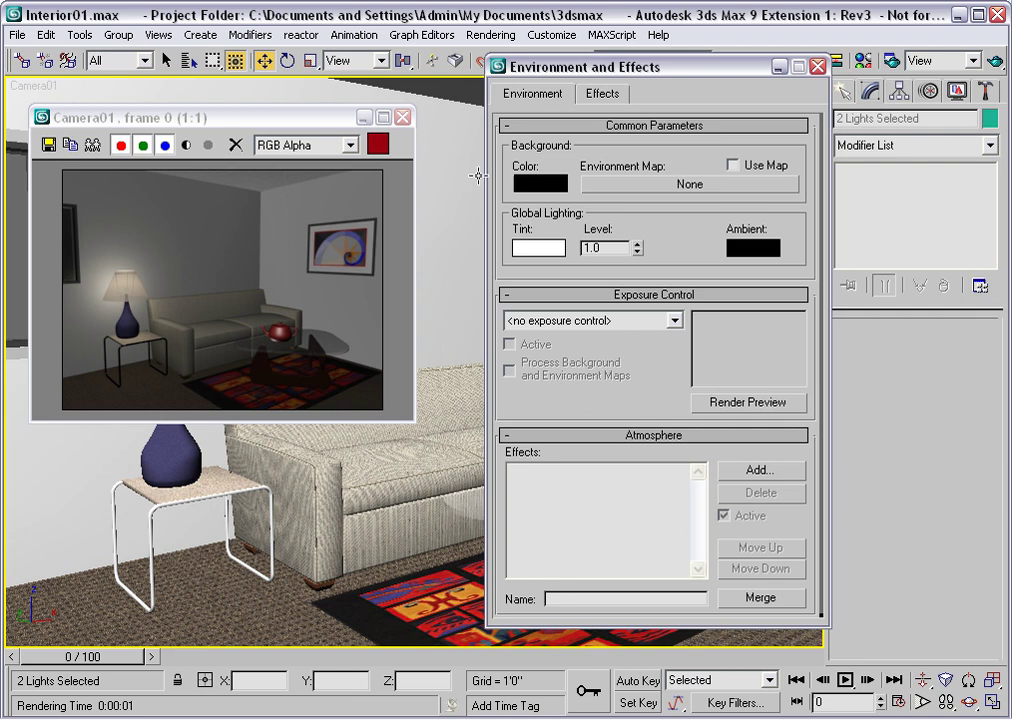
left_click(539, 184)
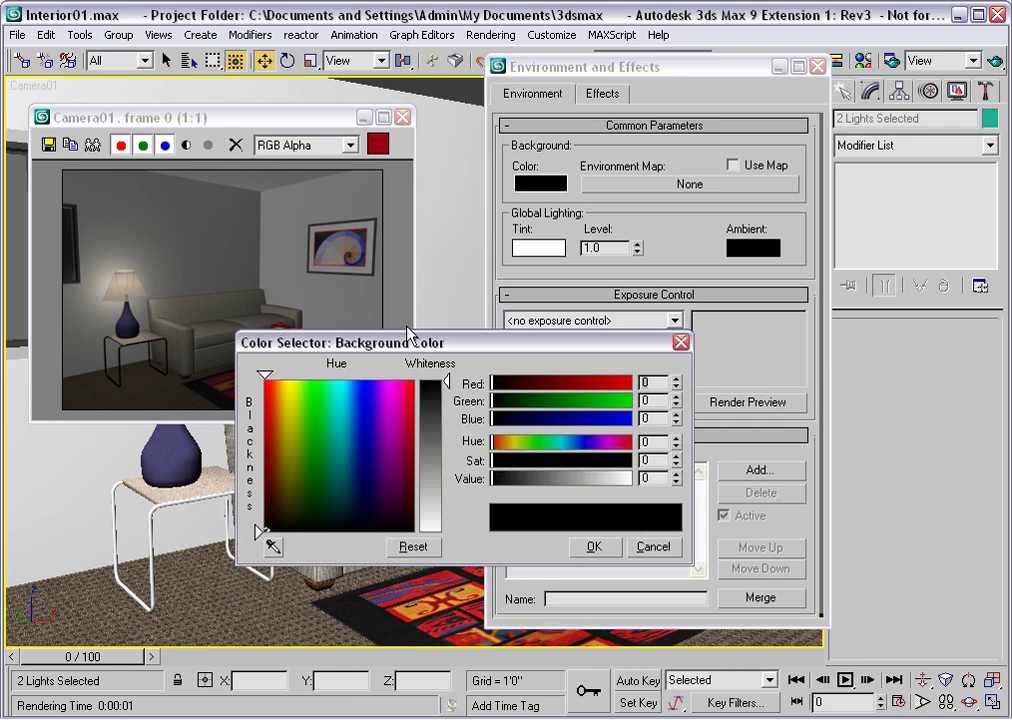
left_click_drag(358, 436, 363, 493)
left_click_drag(446, 381, 446, 394)
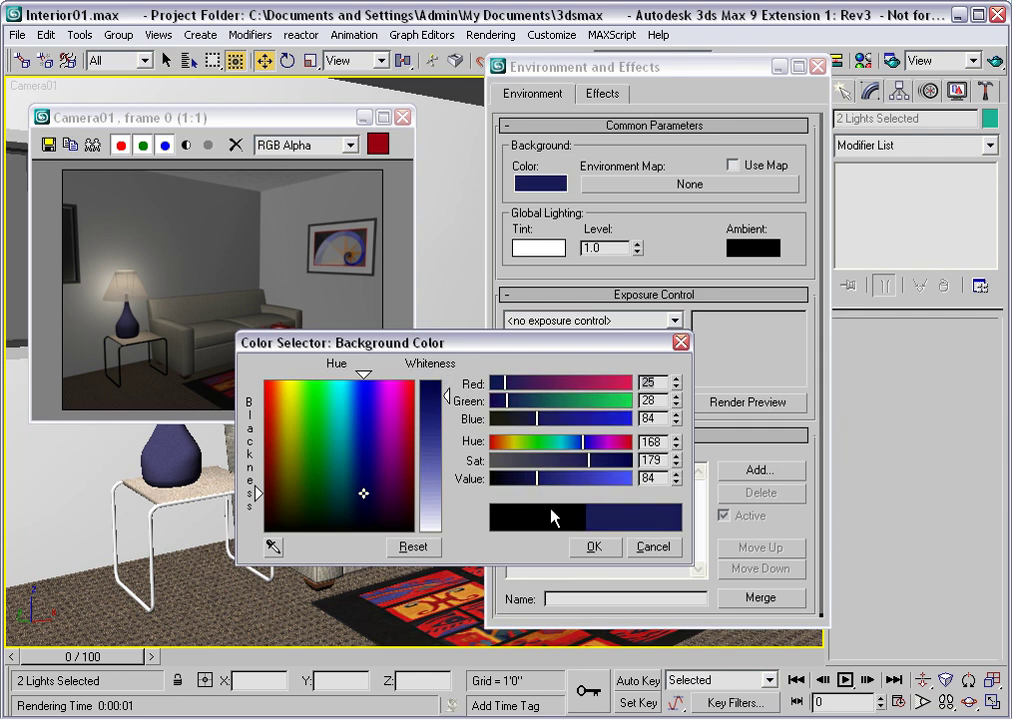
left_click(593, 548)
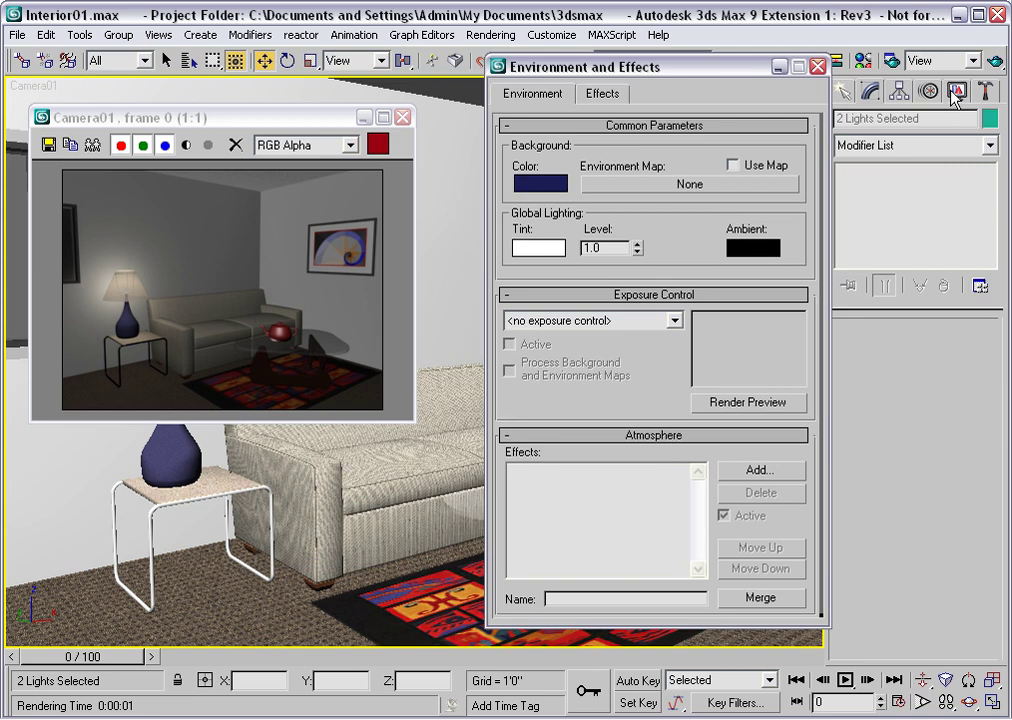
left_click(994, 63)
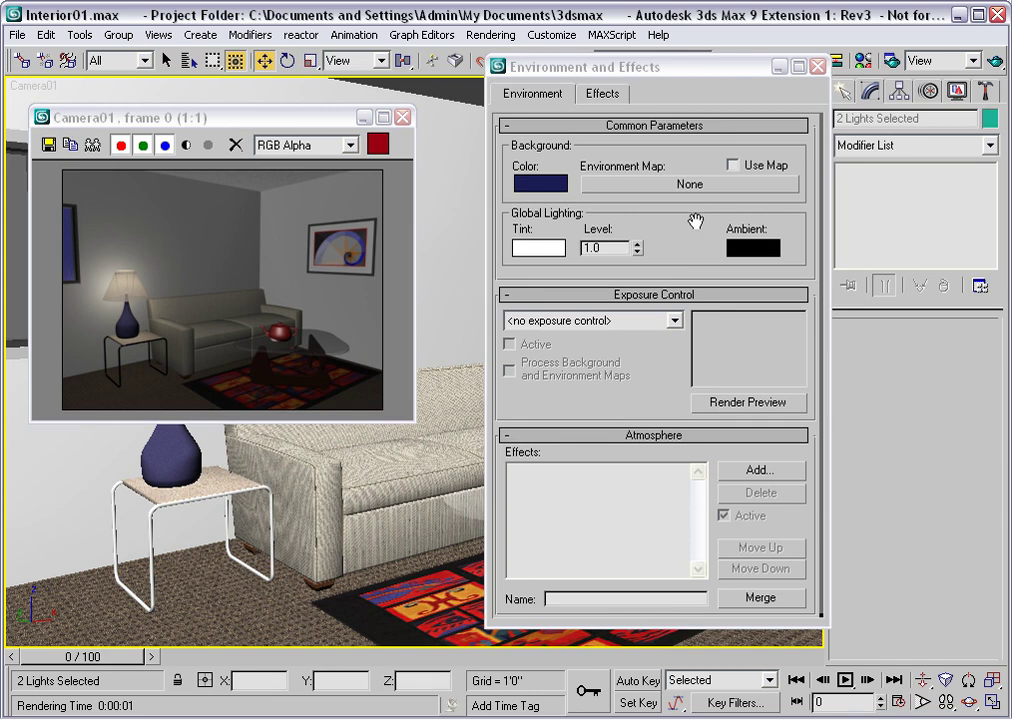
Set the ambient colour to RGB 32, 32, 32 and re-render with Shift+Q.
left_click(752, 250)
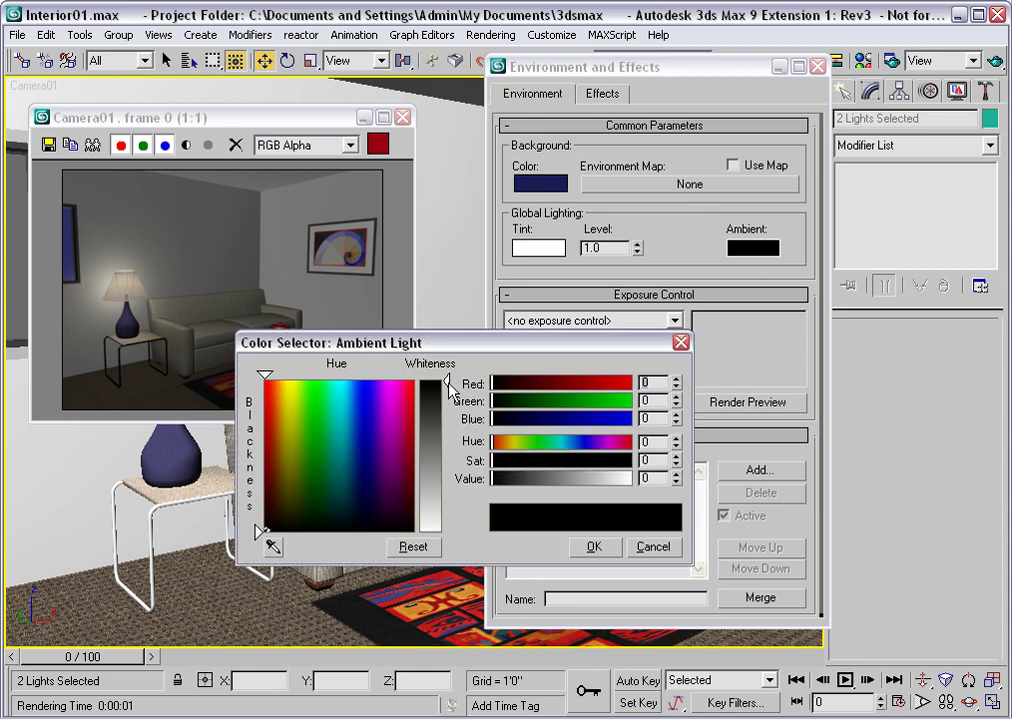
left_click(432, 388)
left_click_drag(447, 388, 451, 403)
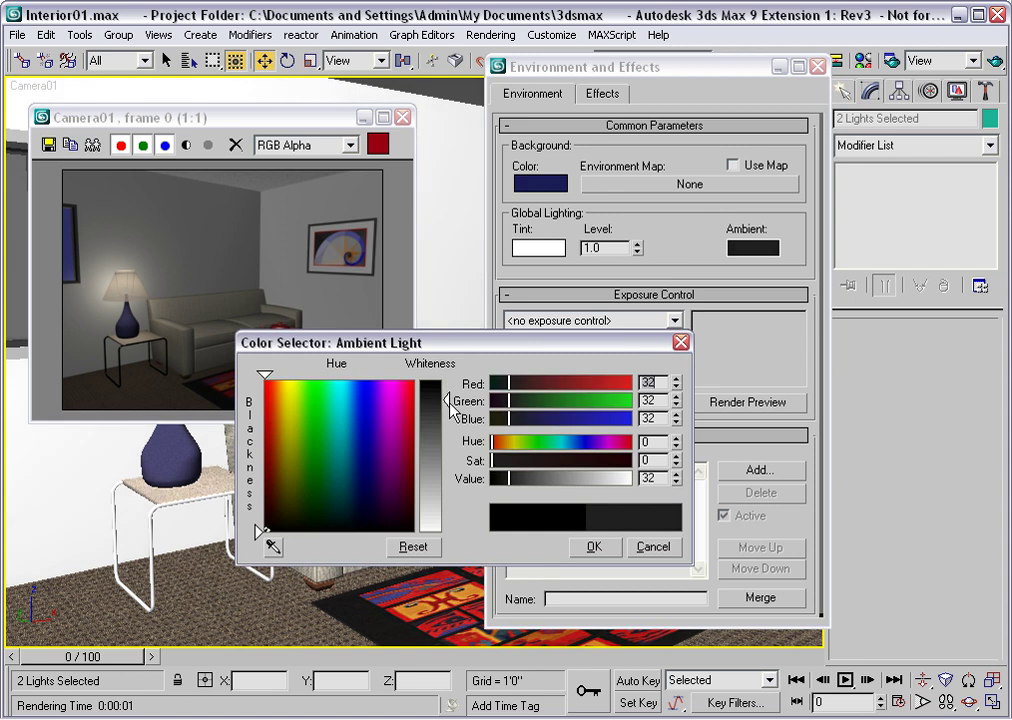
left_click(589, 549)
key("shift+q")
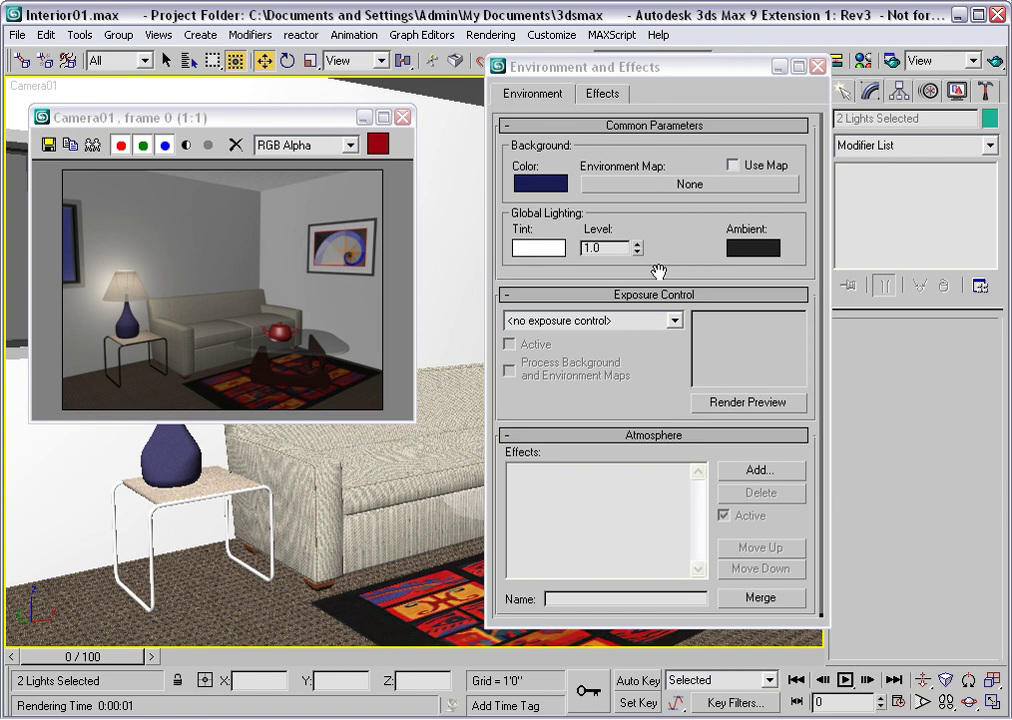
Set the Global Lighting Tint to a pale yellow-cream and quick-render the room.
left_click(533, 249)
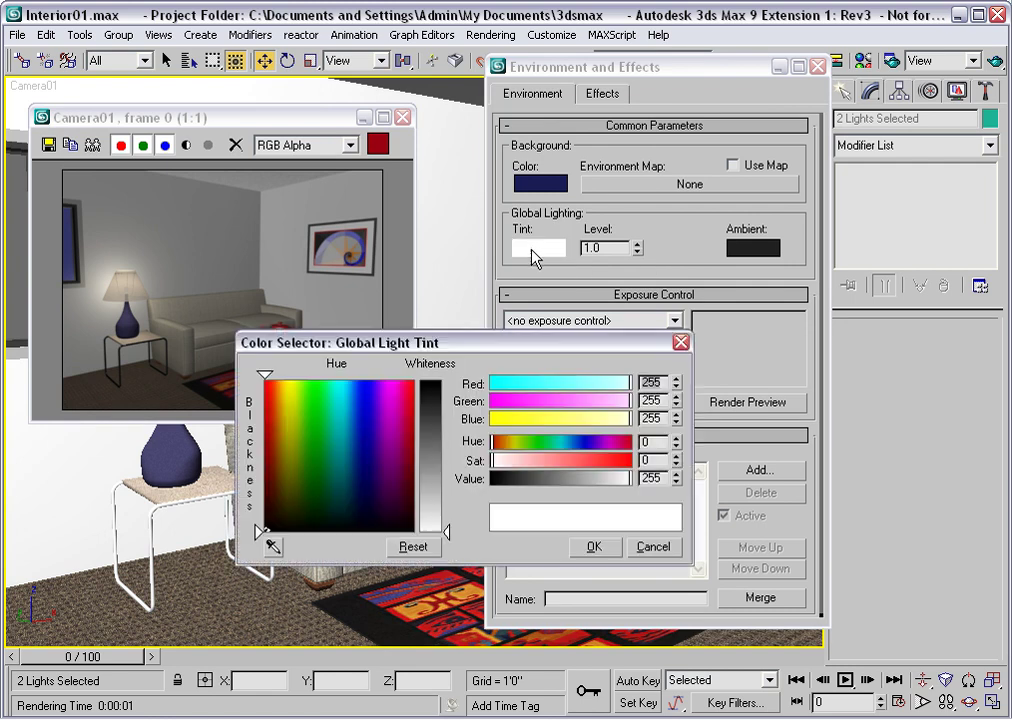
left_click_drag(284, 417, 288, 389)
left_click_drag(446, 531, 446, 513)
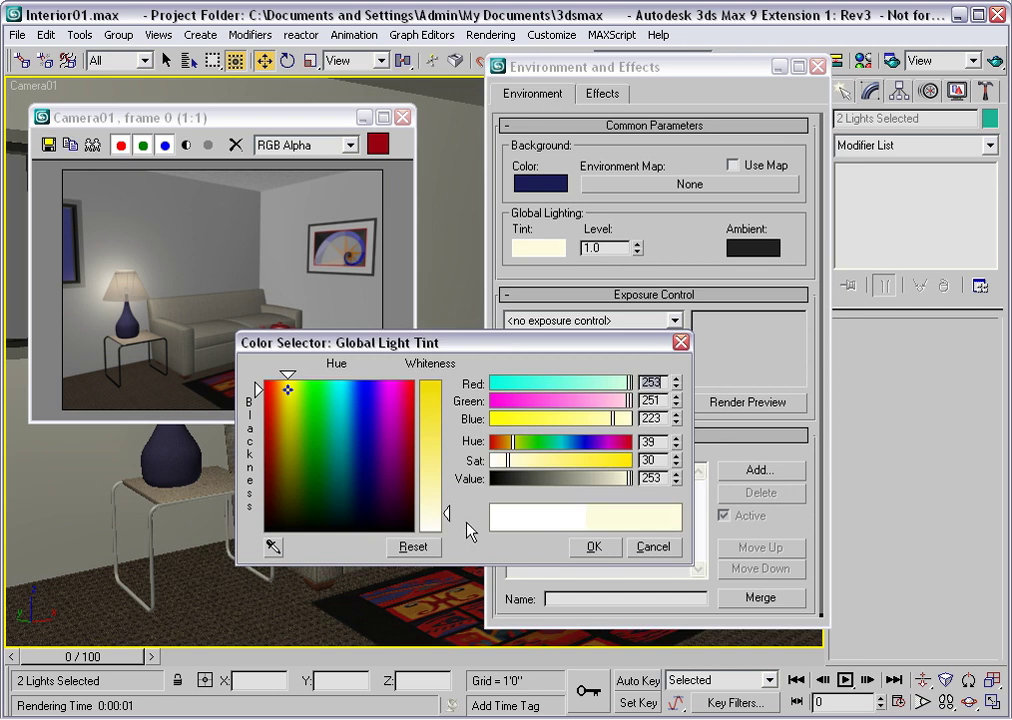
left_click(603, 546)
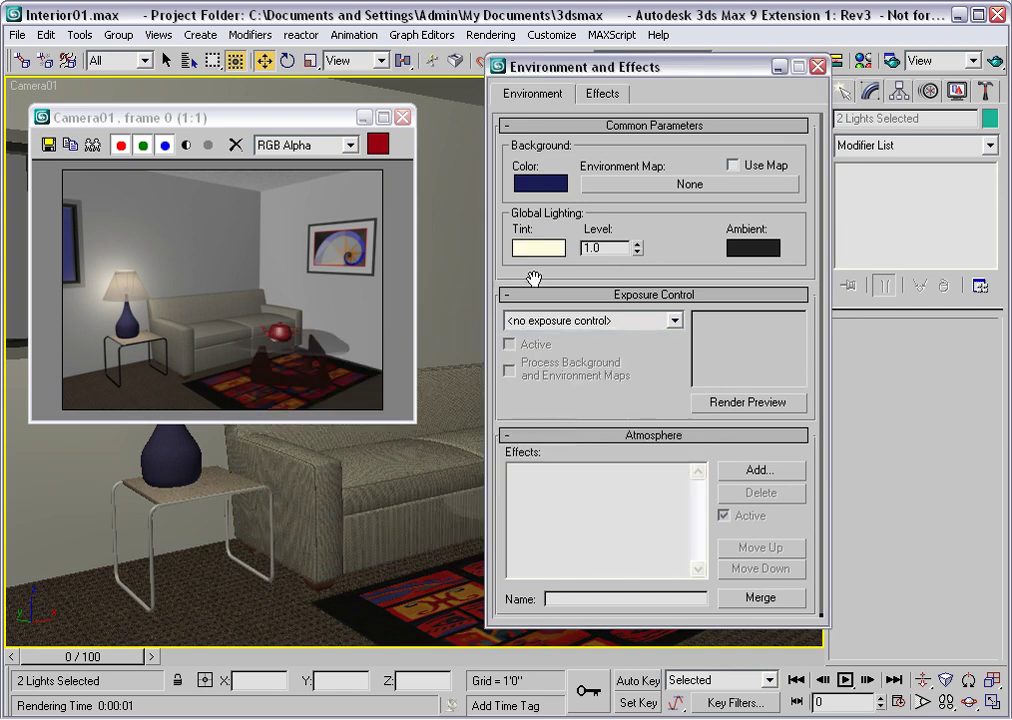
left_click(993, 62)
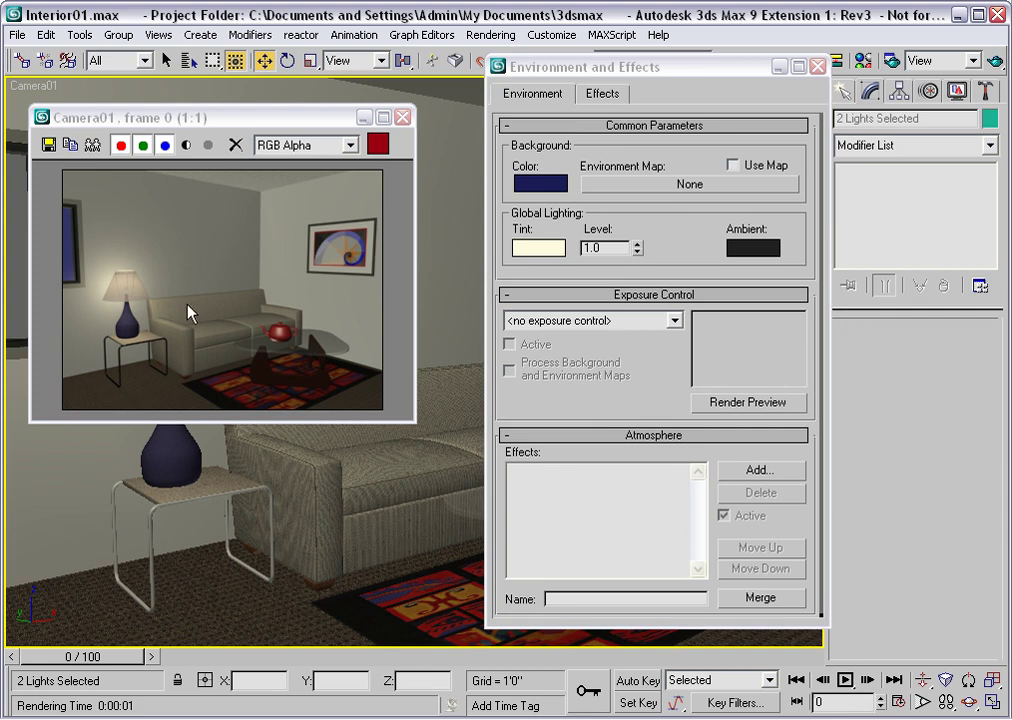
Select the table lamp and open the TableLamp01 assembly.
left_click(402, 117)
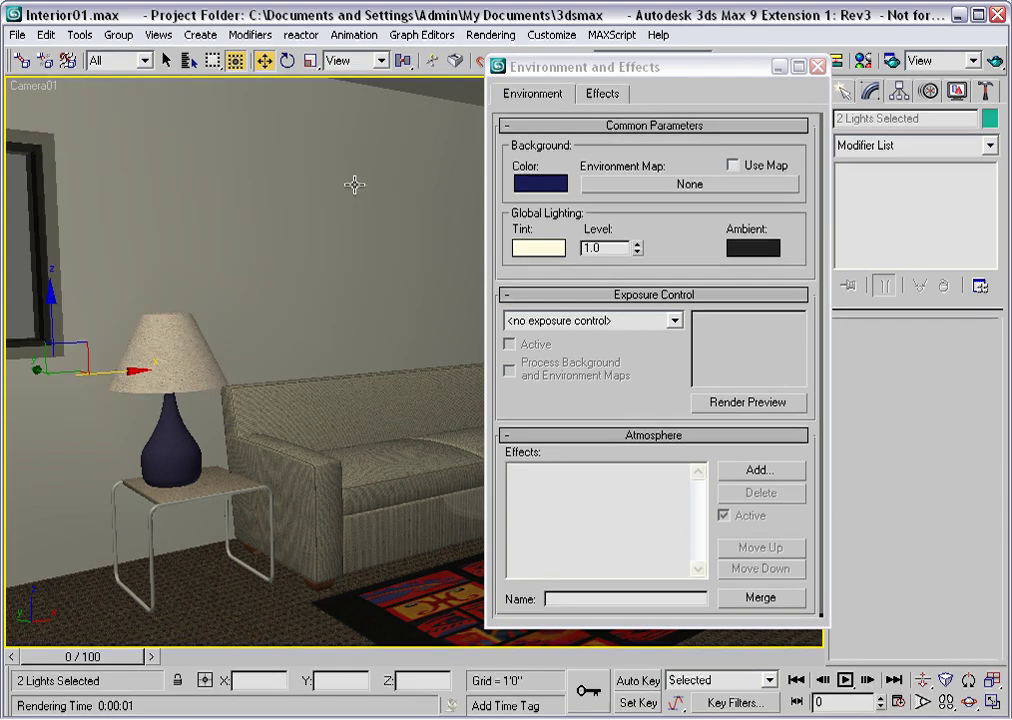
left_click(178, 346)
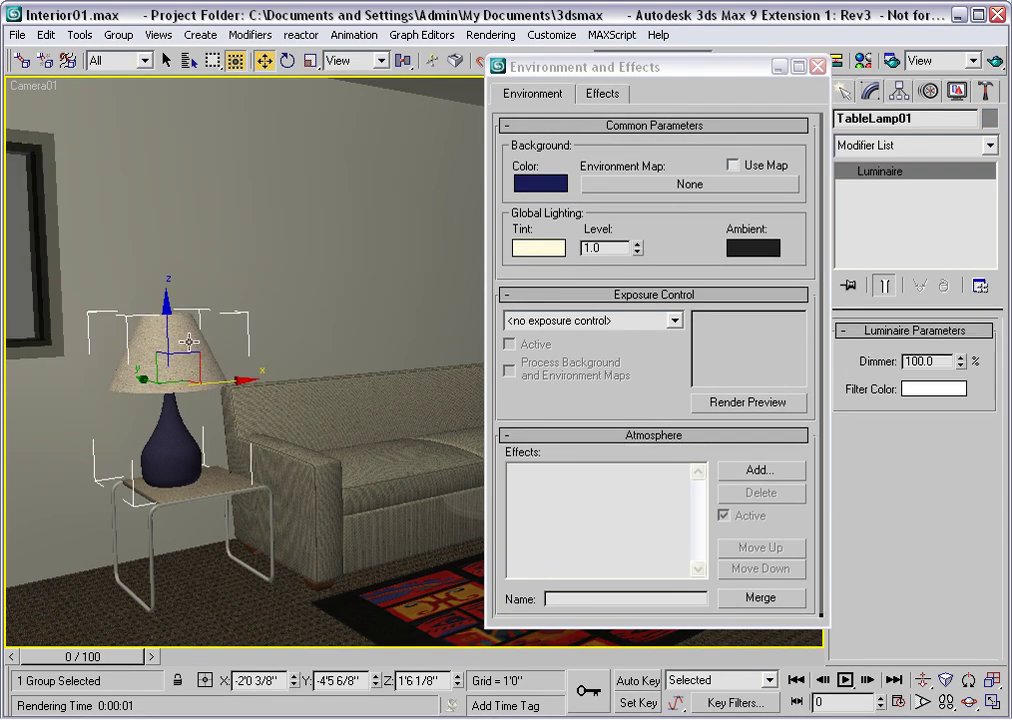
left_click(817, 67)
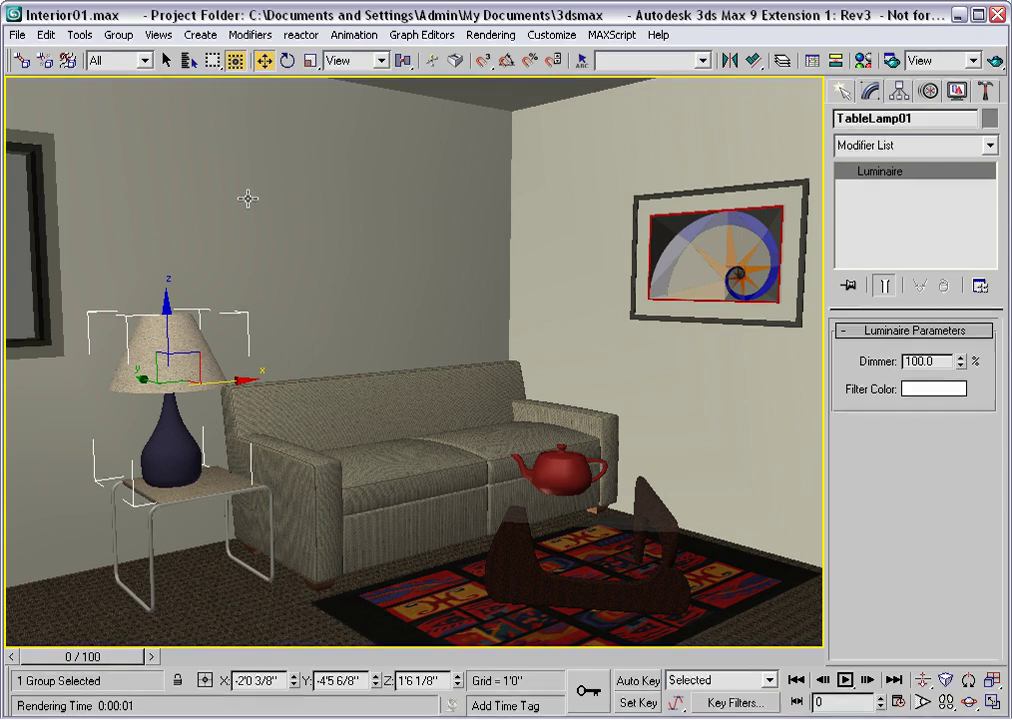
left_click(119, 36)
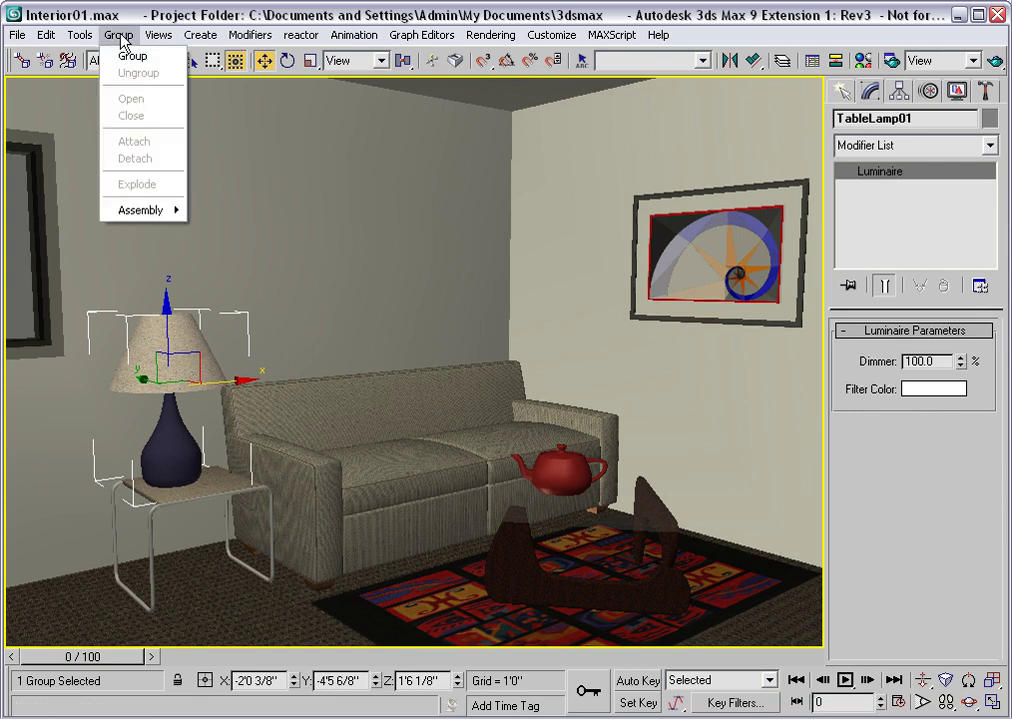
mouse_move(150, 210)
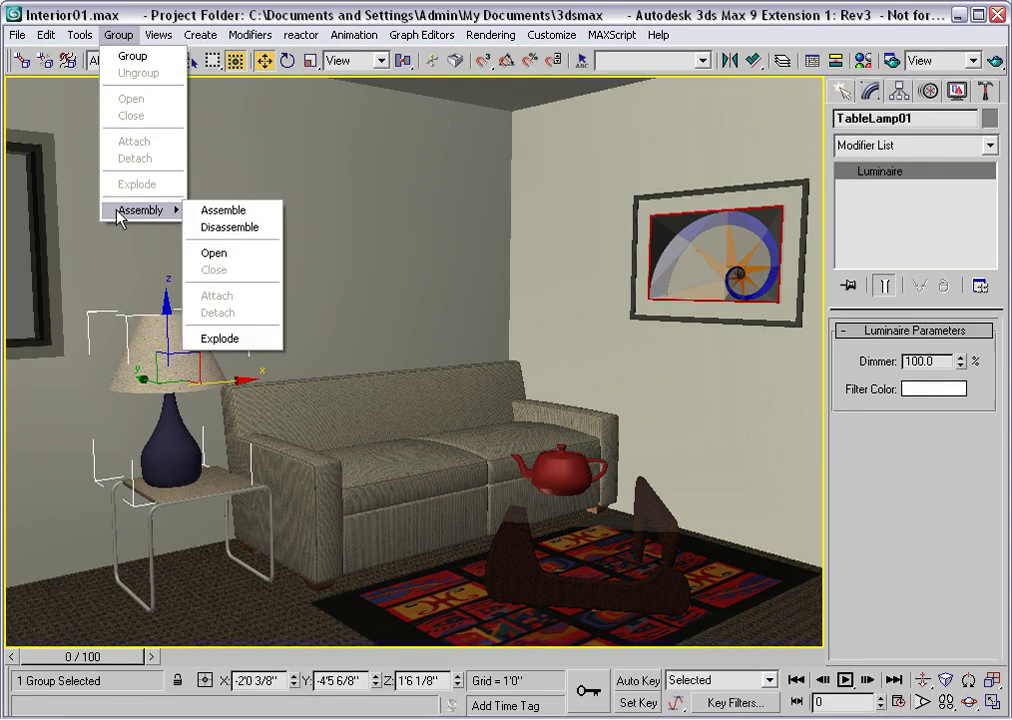
left_click(213, 254)
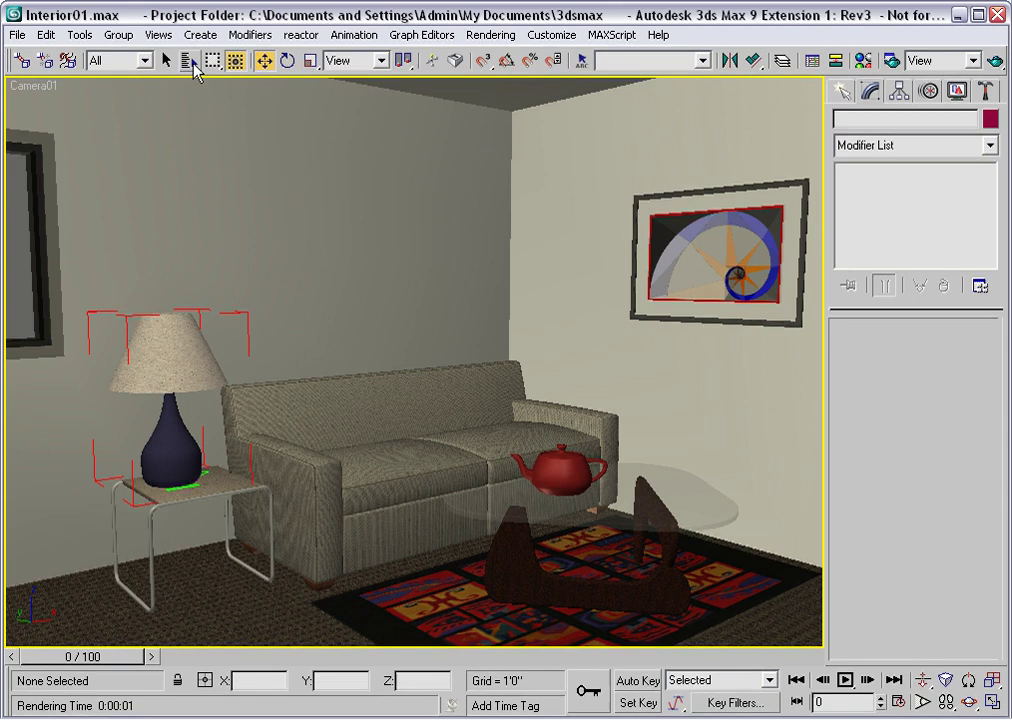
Select FPoint01 by name, turn its Shadows on, and close the lamp assembly.
left_click(190, 62)
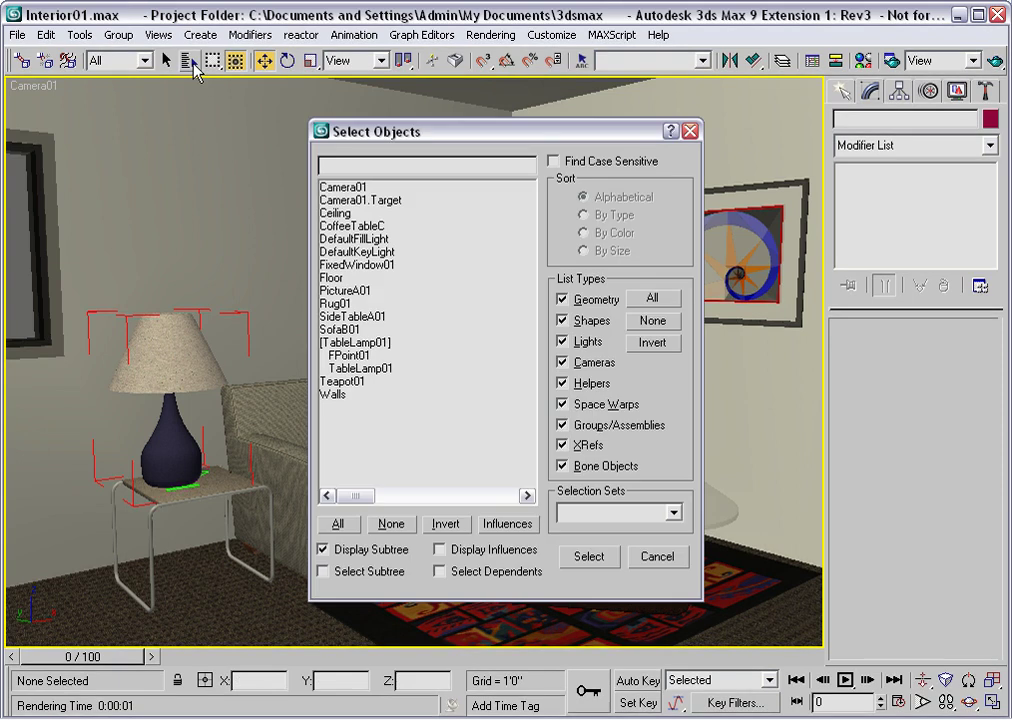
left_click(350, 358)
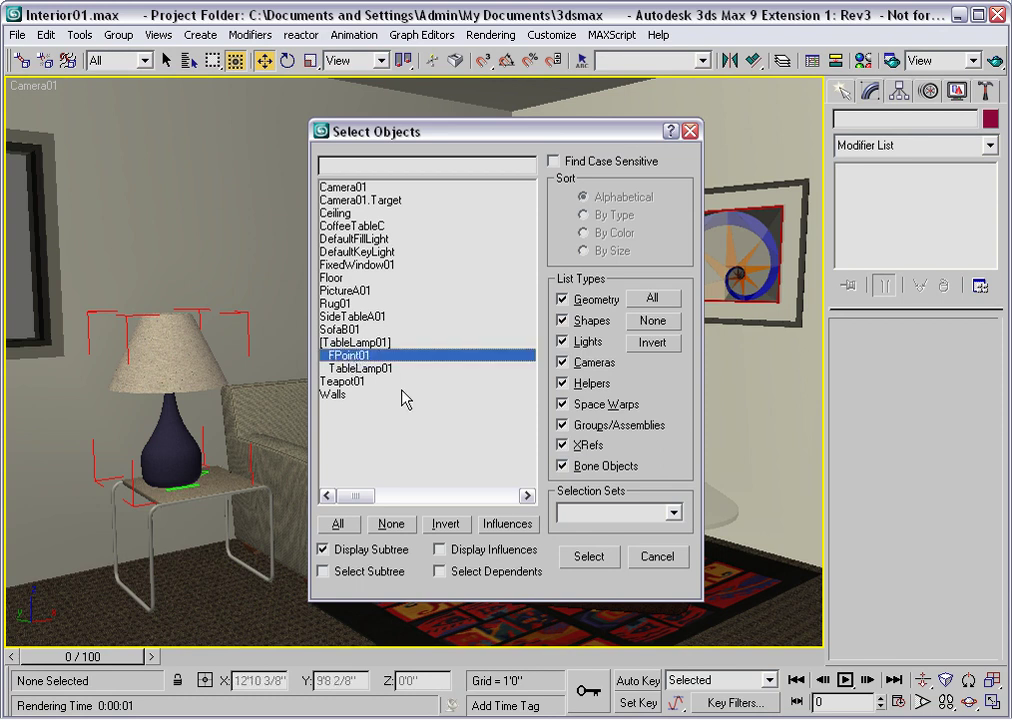
left_click(590, 558)
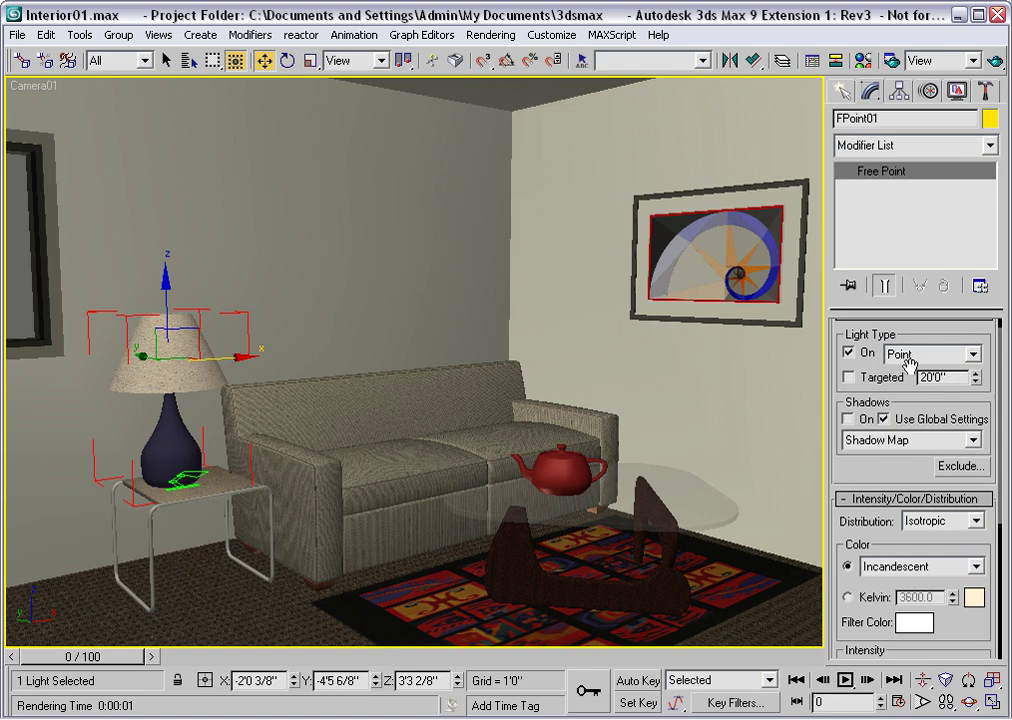
left_click(850, 420)
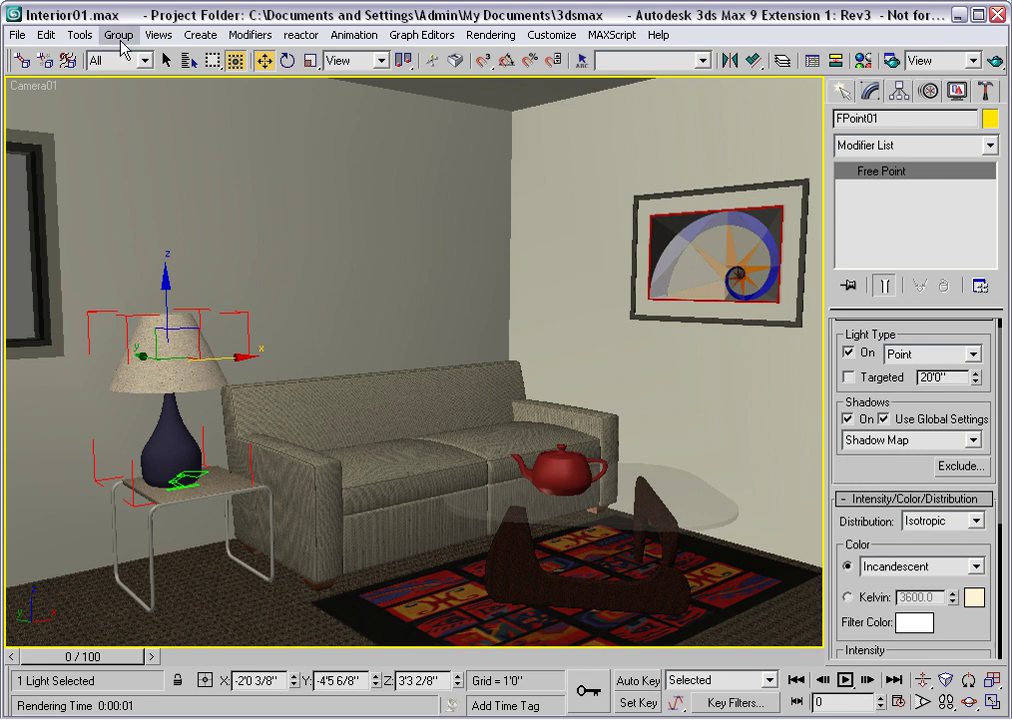
left_click(116, 35)
mouse_move(150, 210)
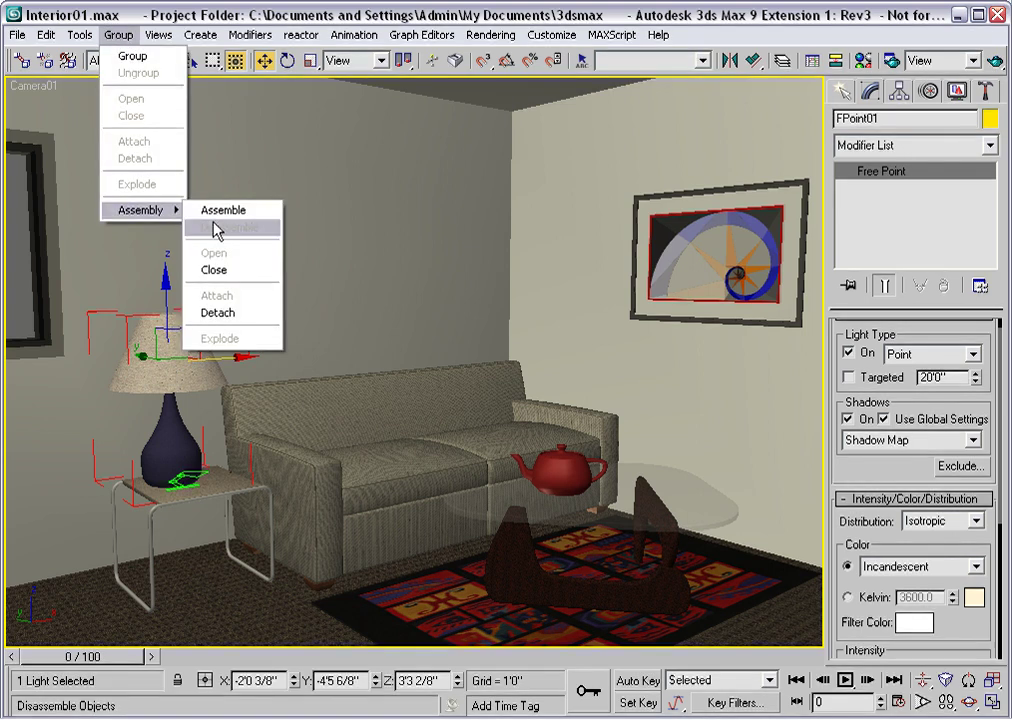
left_click(223, 268)
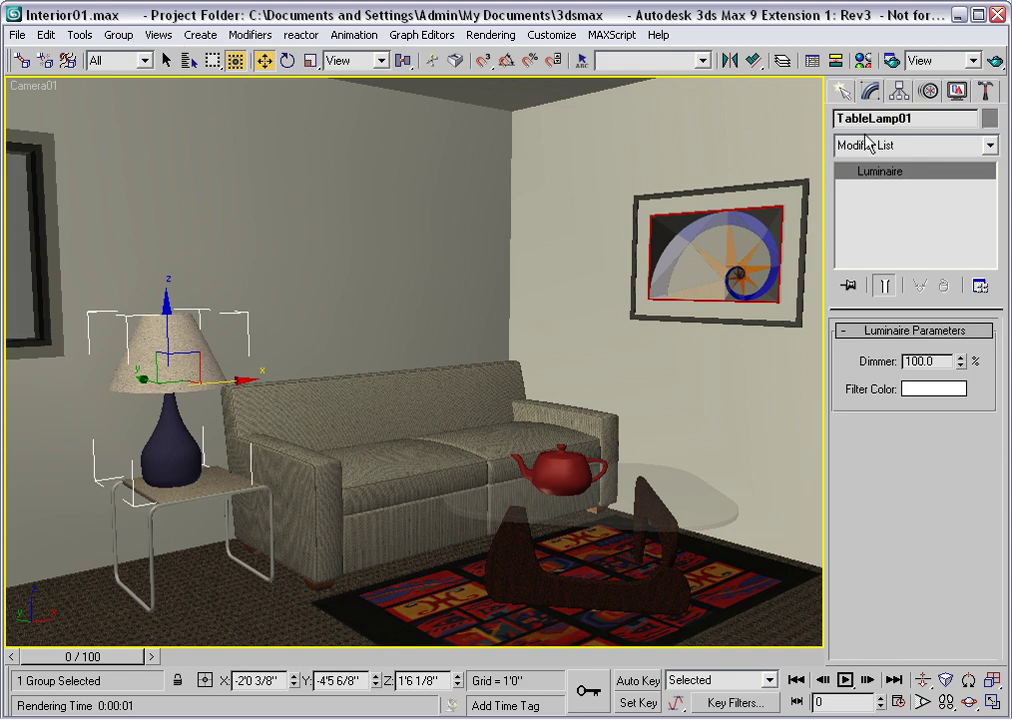
Quick-render the Camera01 view with the lamp's shadow-casting light.
left_click(995, 62)
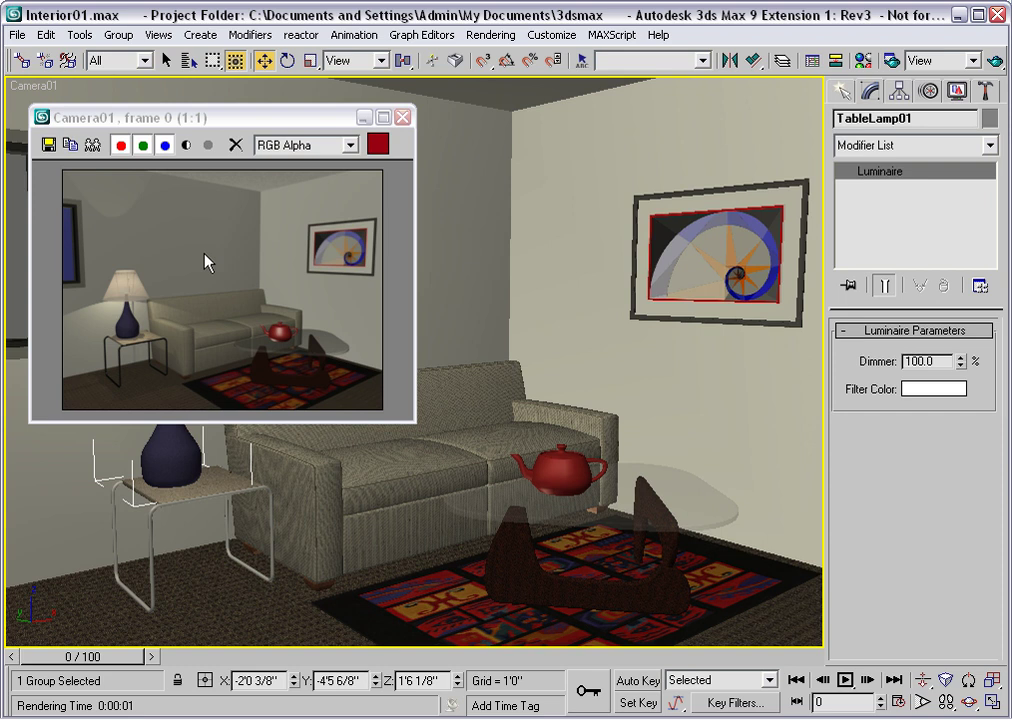
In the Light Lister, enable shadows for DefaultKeyLight and DefaultFillLight.
left_click(403, 118)
left_click(80, 36)
left_click(80, 96)
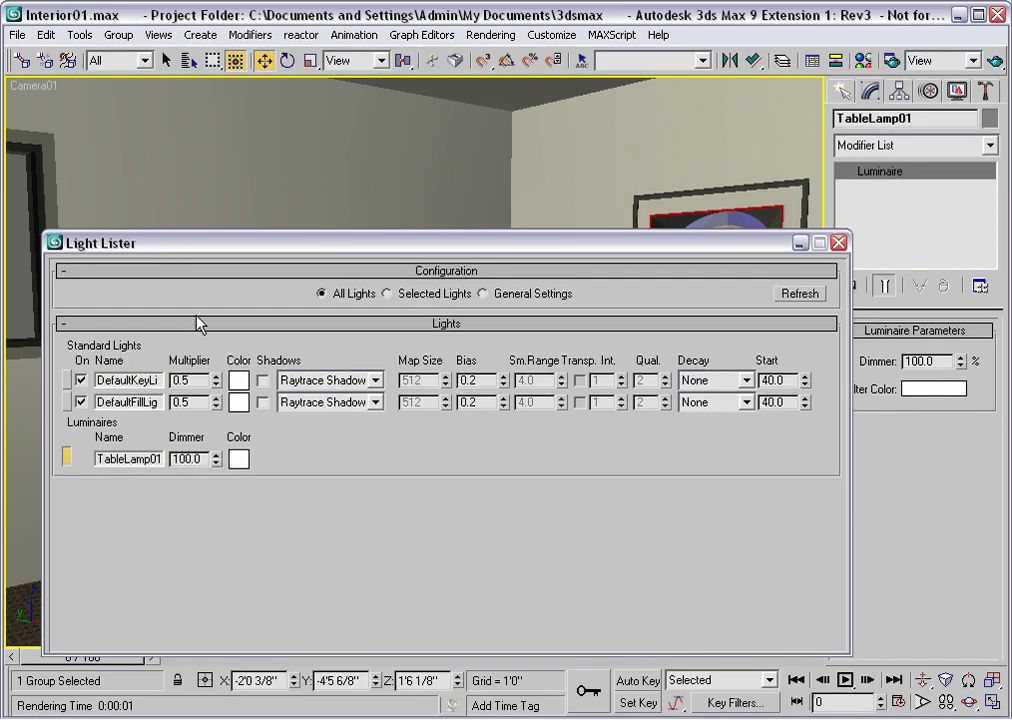
left_click(262, 380)
left_click(262, 402)
Set both default lights' shadow type to Shadow Map, then quick-render again.
left_click(364, 381)
left_click(330, 439)
left_click(357, 403)
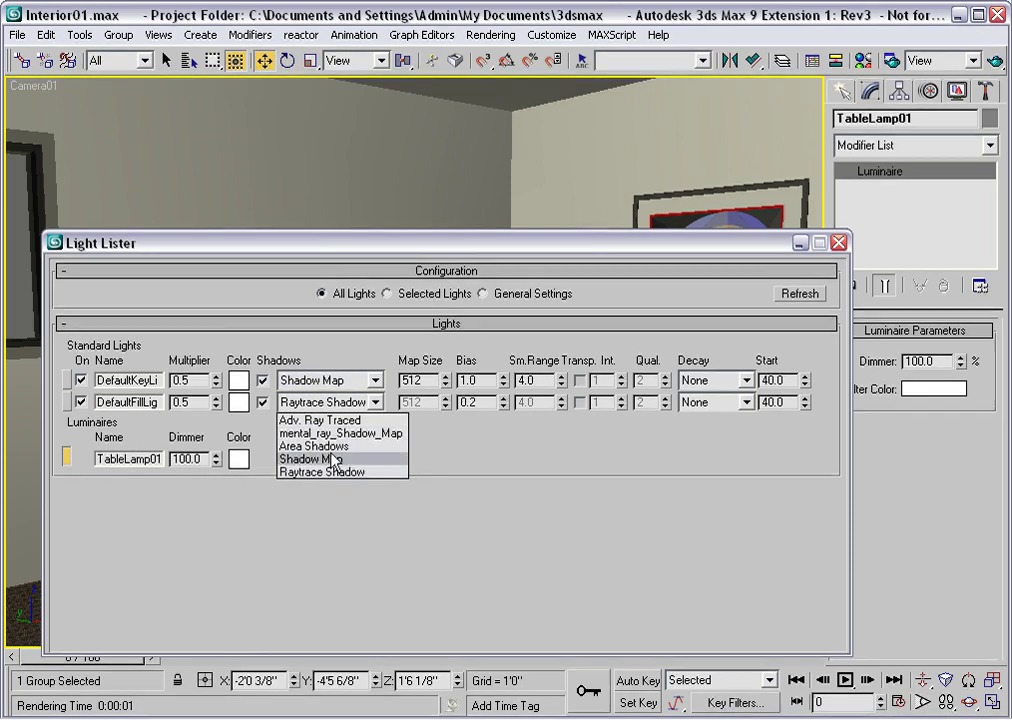
left_click(330, 460)
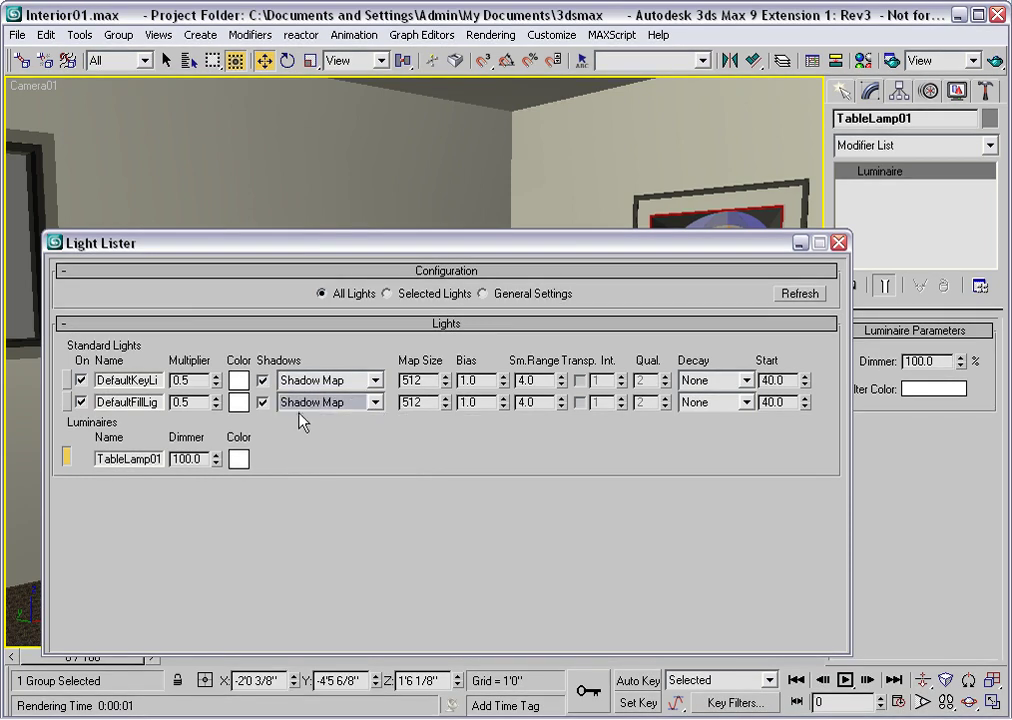
left_click(838, 242)
left_click(995, 62)
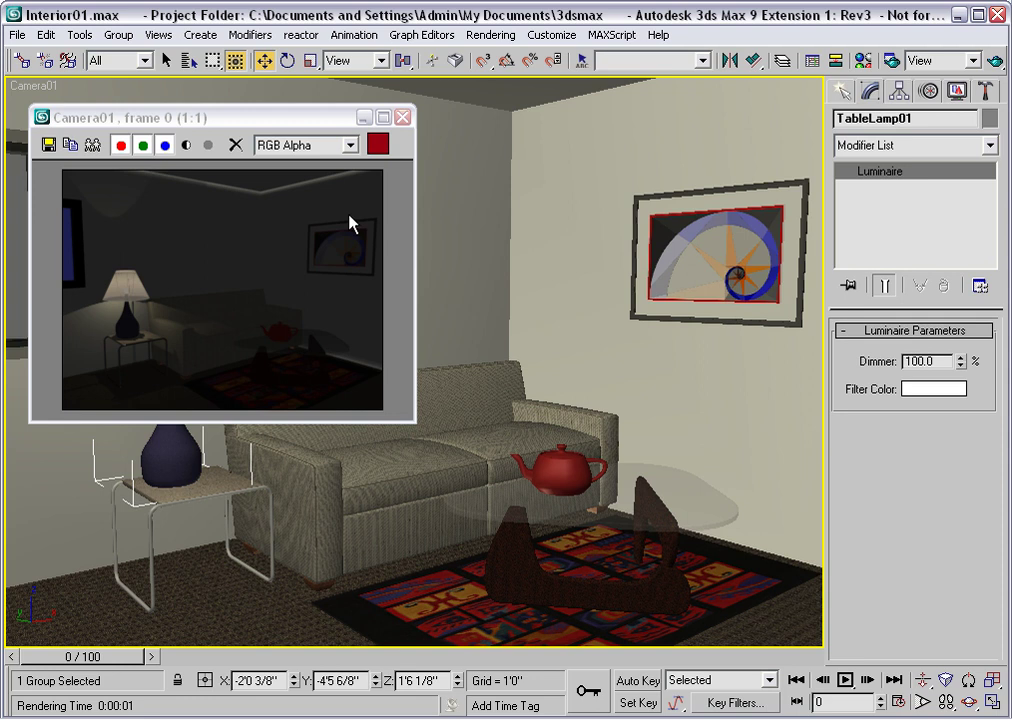
Close the rendered frame window once the darker Camera01 render finishes.
left_click(402, 117)
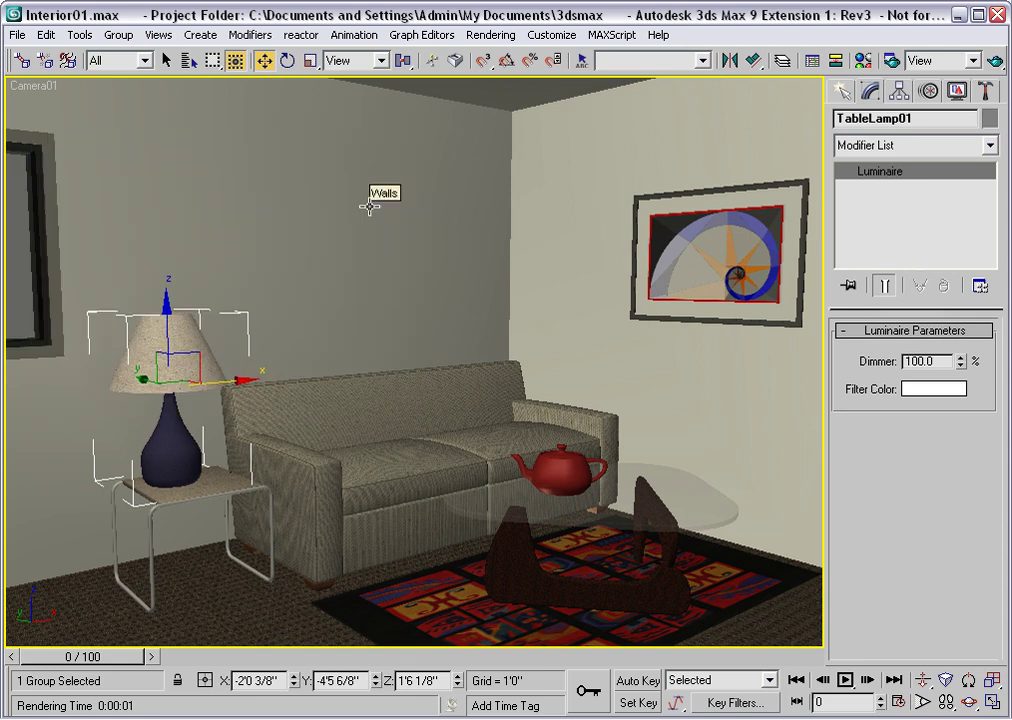
Switch to a Perspective view looking down into the room, select the walls, and open Select by Name.
key("p")
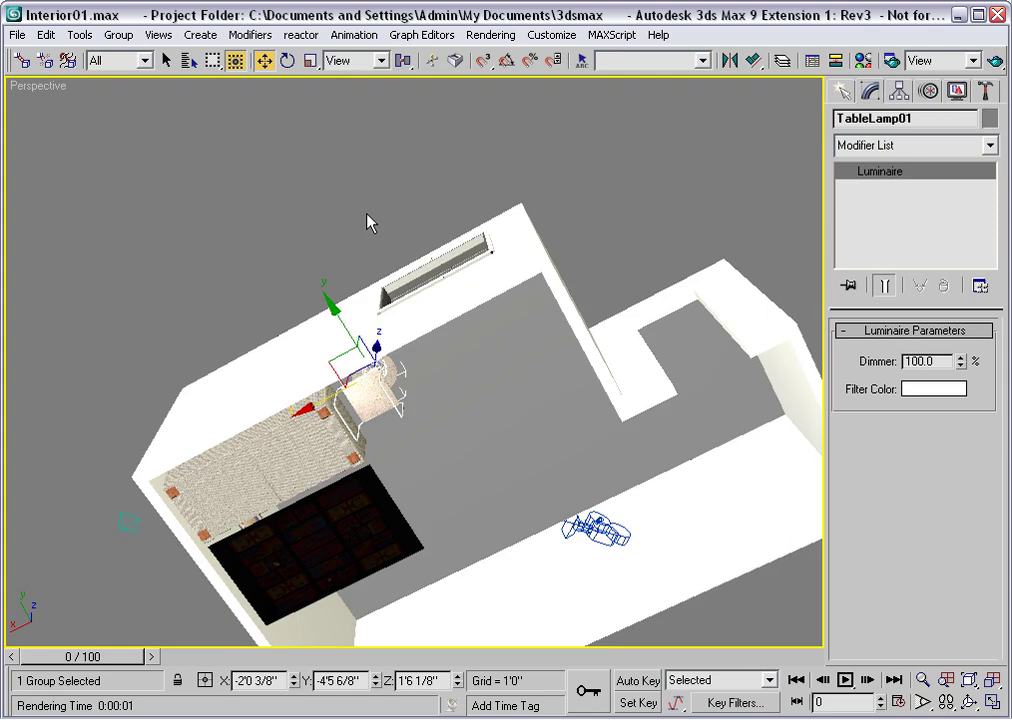
middle_click_drag(290, 222, 300, 300, "alt")
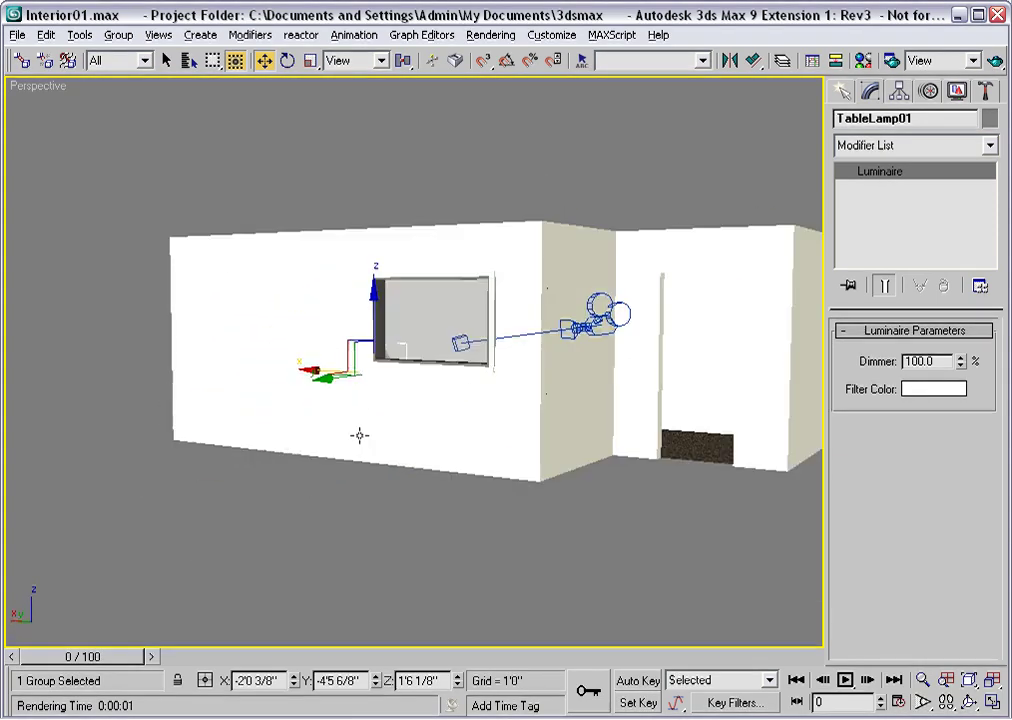
middle_click_drag(352, 468, 350, 510, "alt")
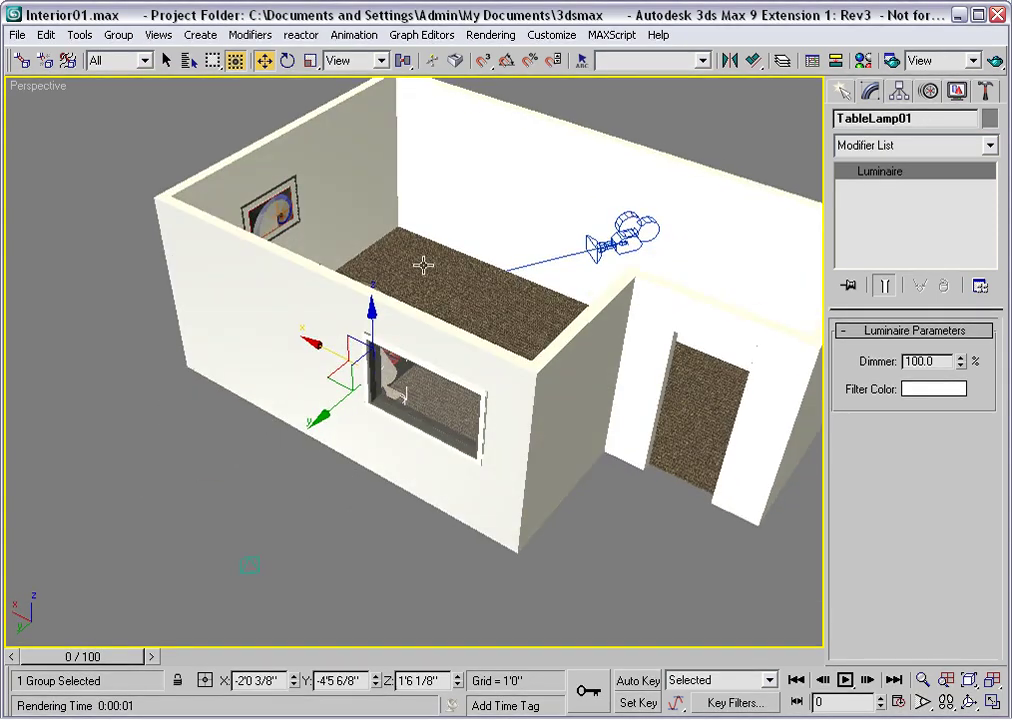
middle_click_drag(423, 265, 355, 311, "alt")
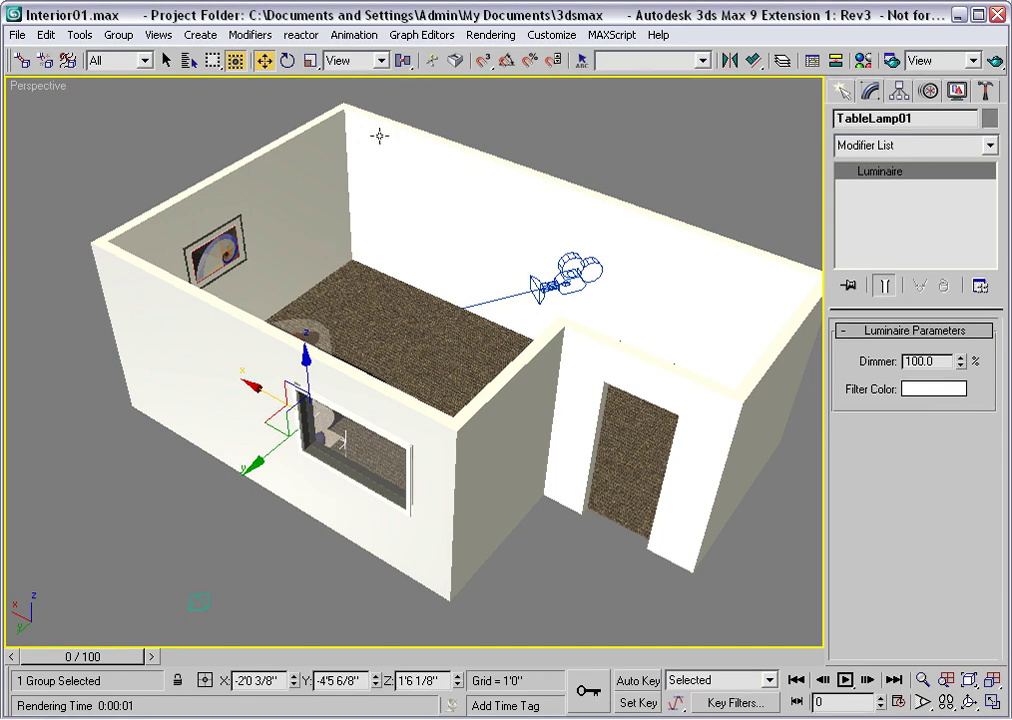
left_click(314, 249)
left_click(190, 62)
Select Ceiling, toggle its Backface Cull off and back on, and open the Material Editor.
left_click(337, 214)
double_click(338, 214)
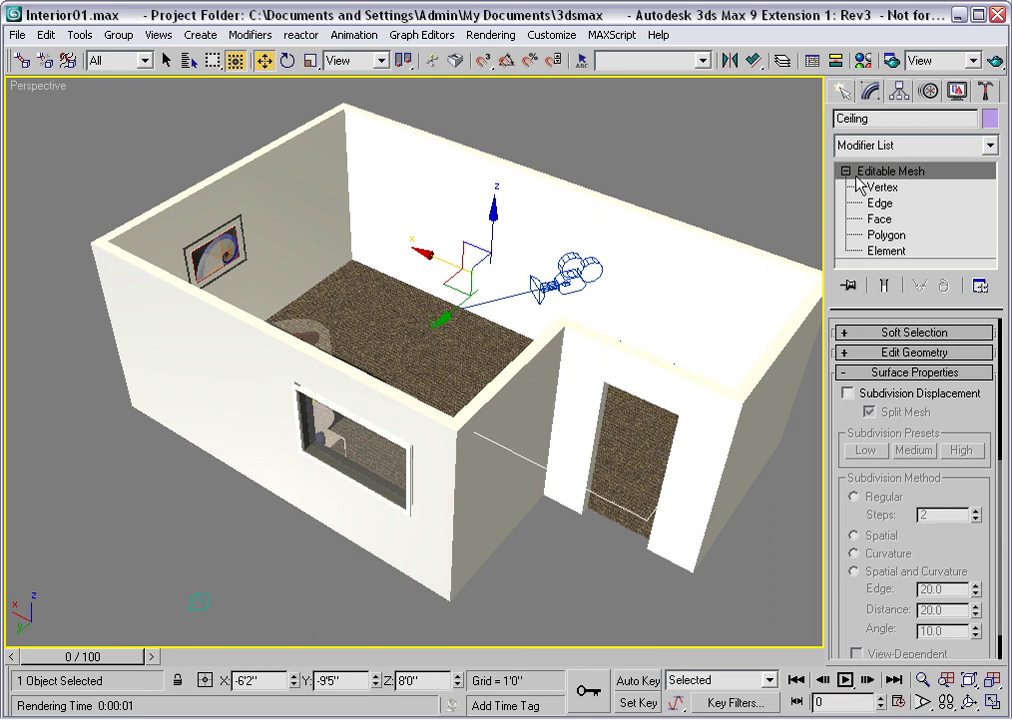
left_click(957, 94)
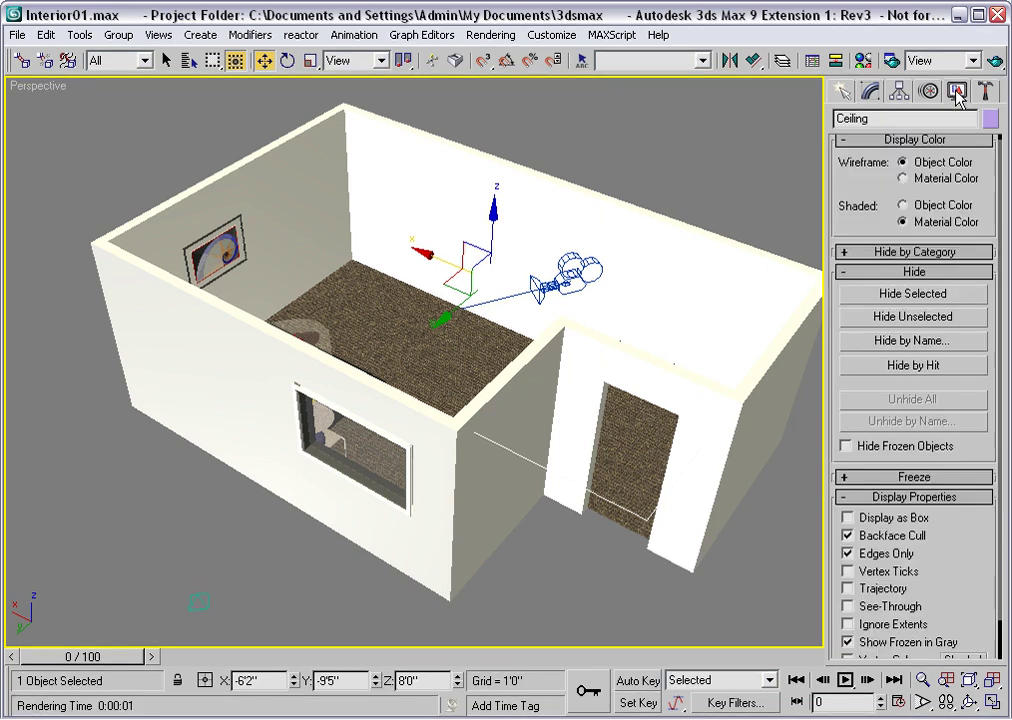
left_click(849, 537)
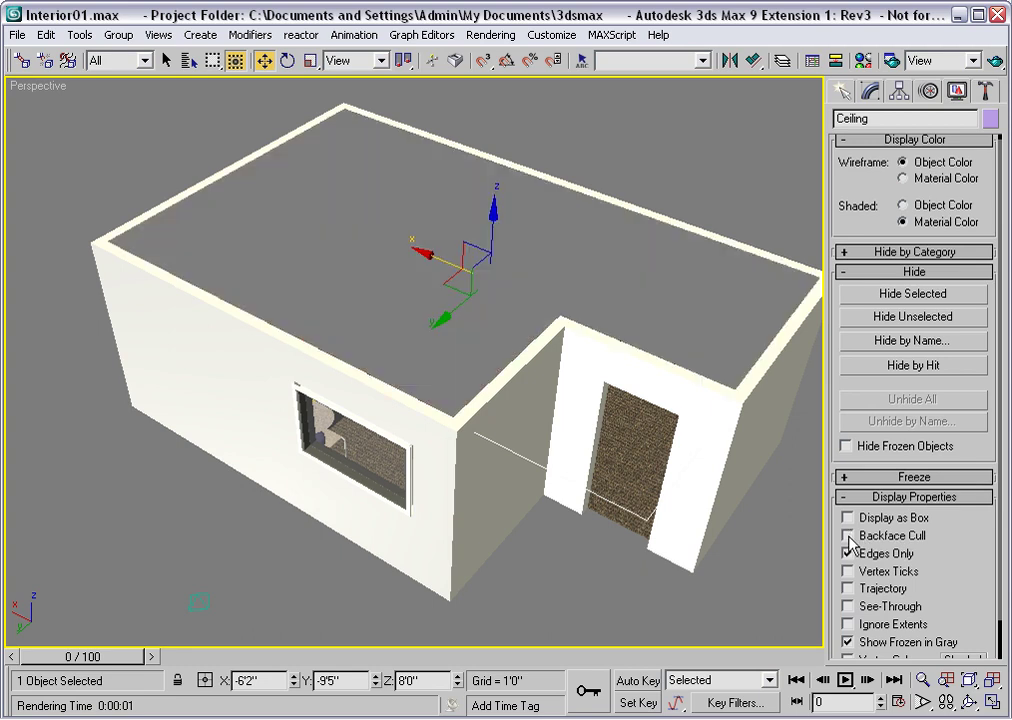
left_click(848, 537)
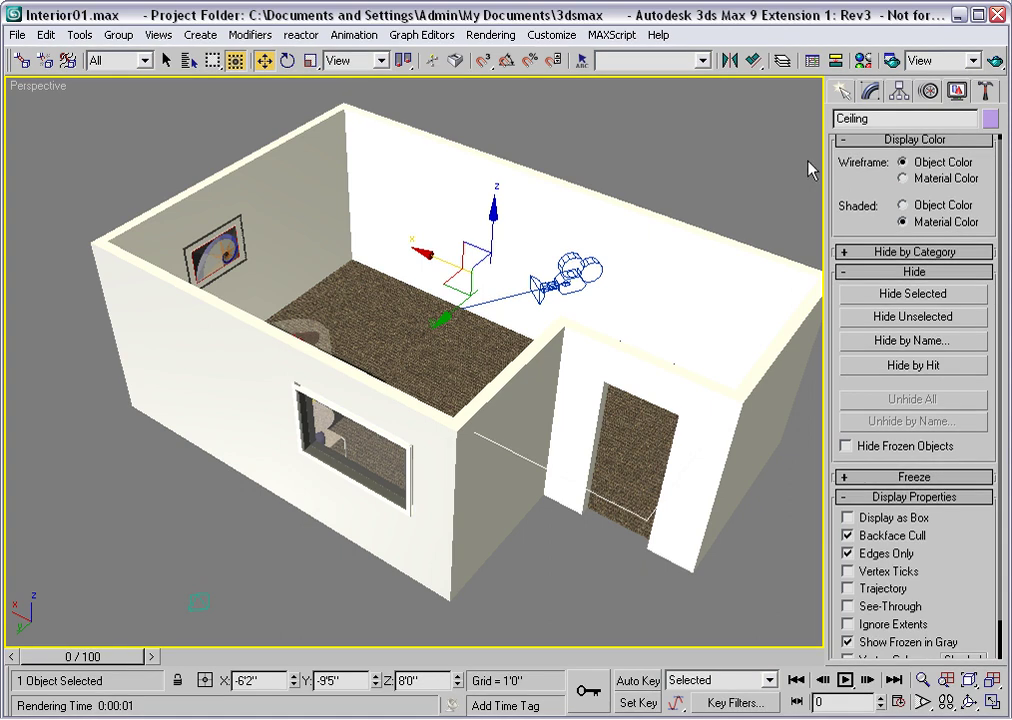
left_click(864, 61)
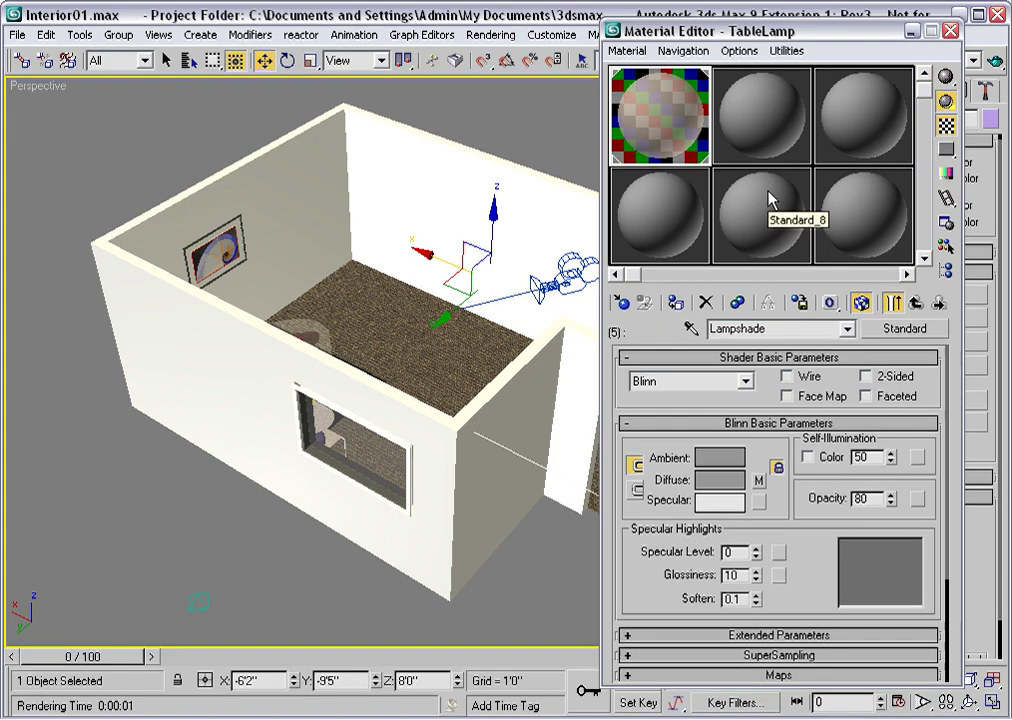
Pick the ceiling's Ceiling paint material into a free slot and turn off 2-Sided.
middle_click_drag(402, 458, 398, 280, "alt")
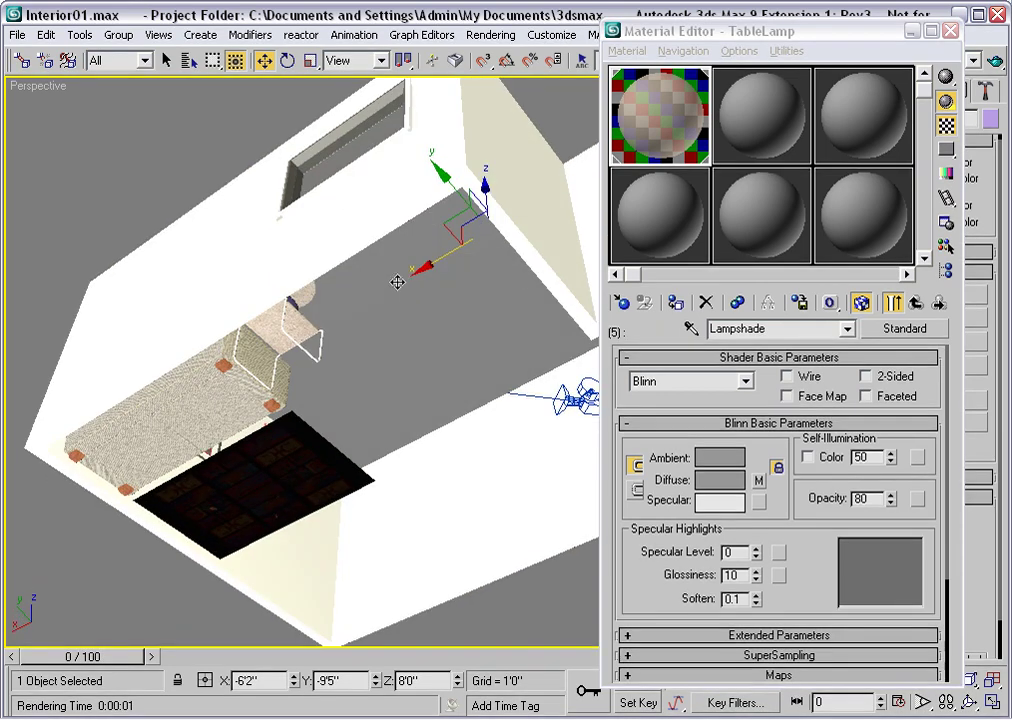
left_click(749, 143)
left_click(691, 328)
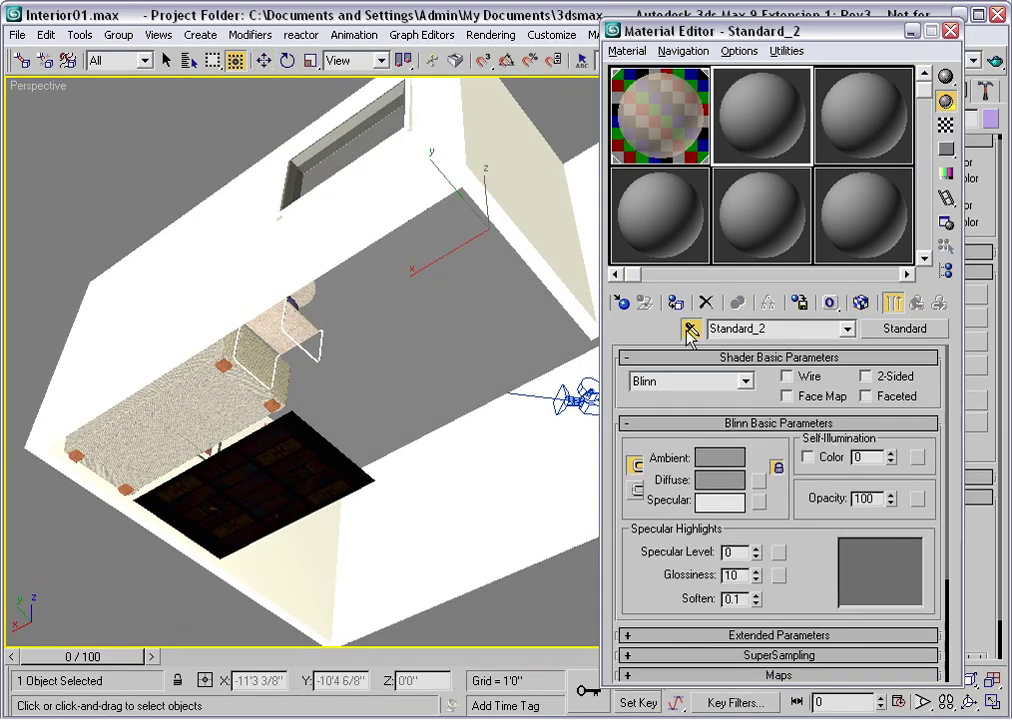
left_click(400, 300)
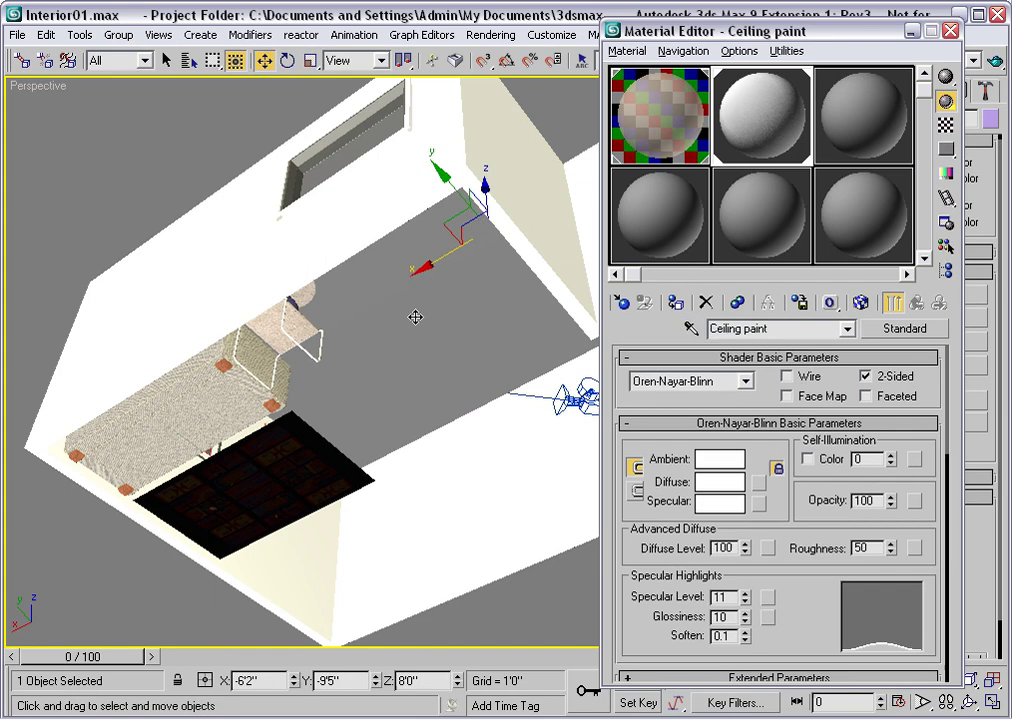
left_click(867, 379)
Load the floor's Finishes.Flooring.Carpet.Loop.1 material into the editor with the eyedropper.
middle_click_drag(447, 343, 396, 443, "alt")
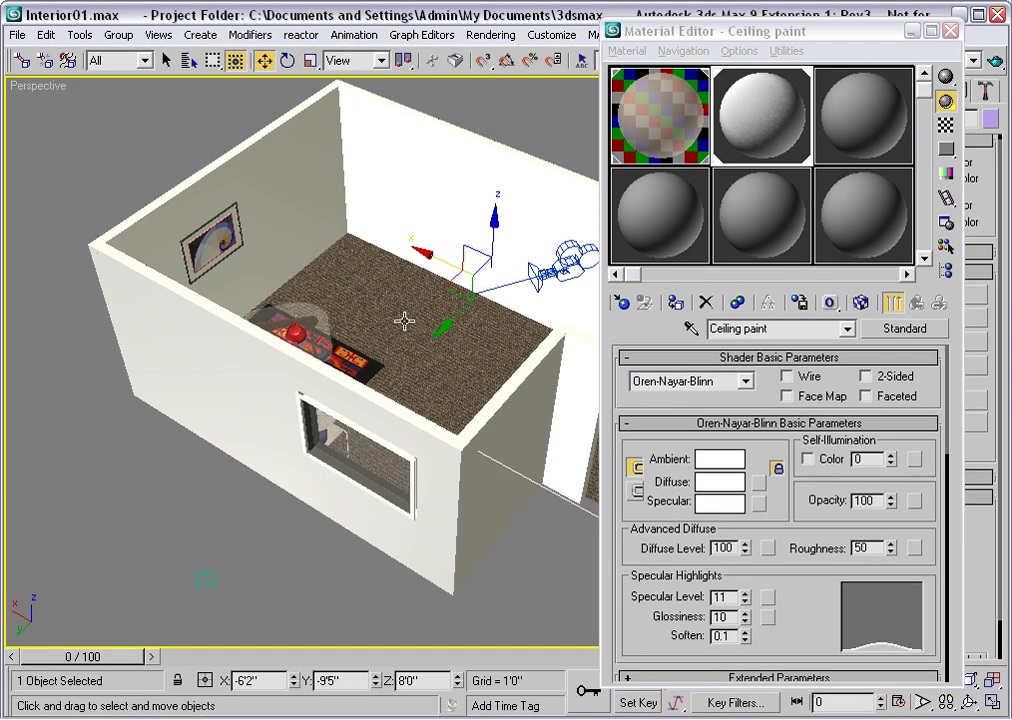
left_click(117, 158)
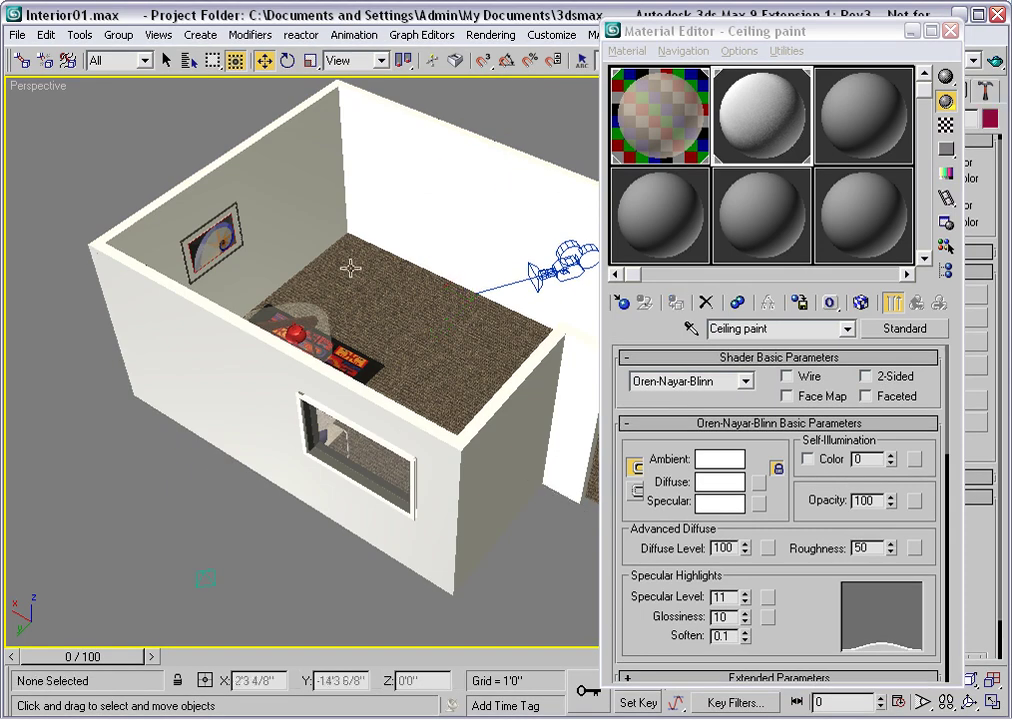
left_click(423, 322)
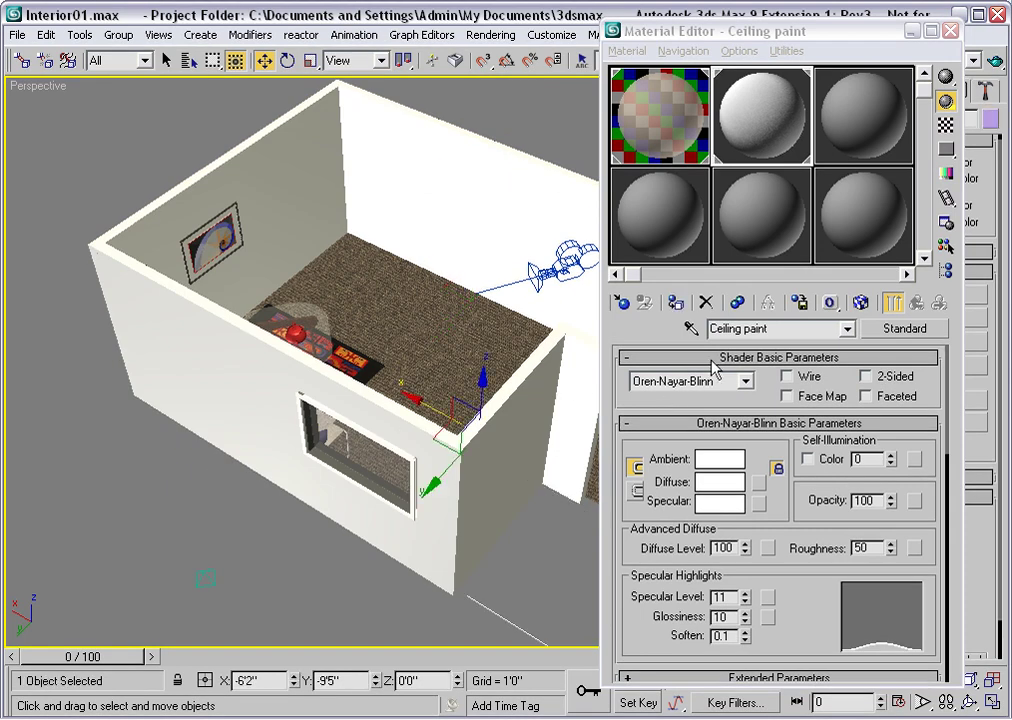
left_click(690, 328)
left_click(432, 322)
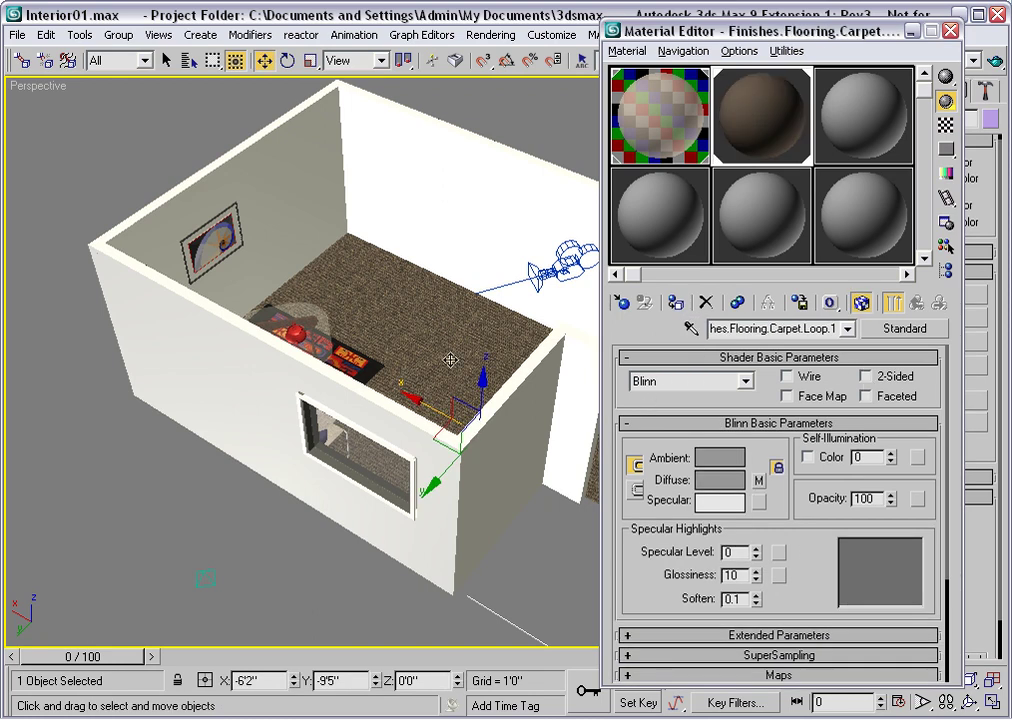
Close the Material Editor, render a Camera01 test frame, then close the frame window.
left_click(951, 31)
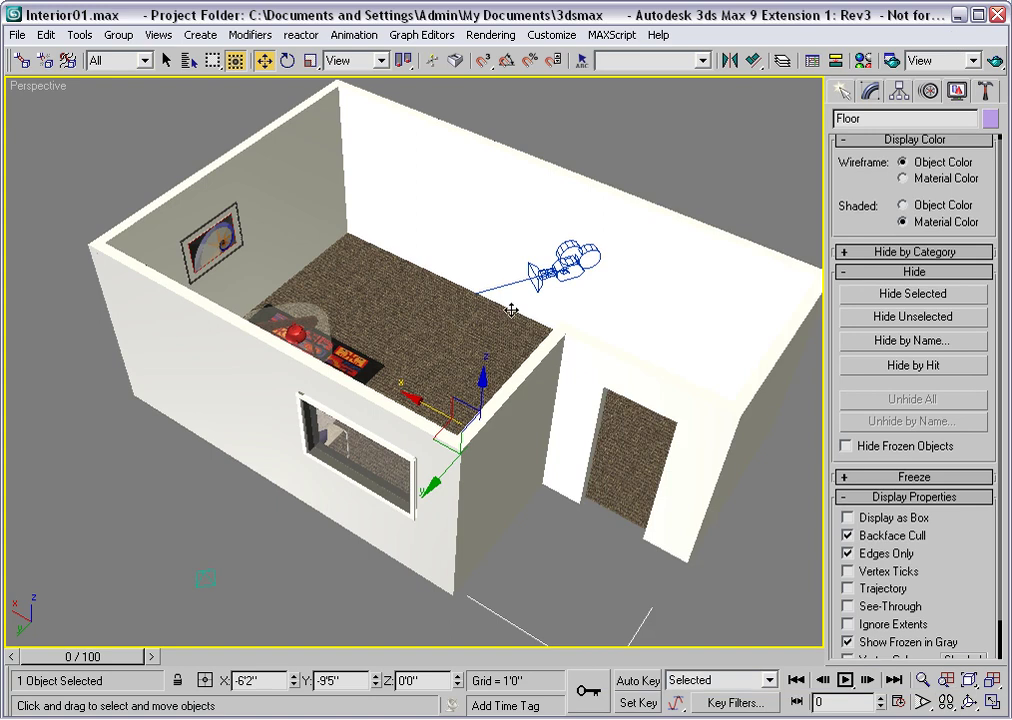
key("c")
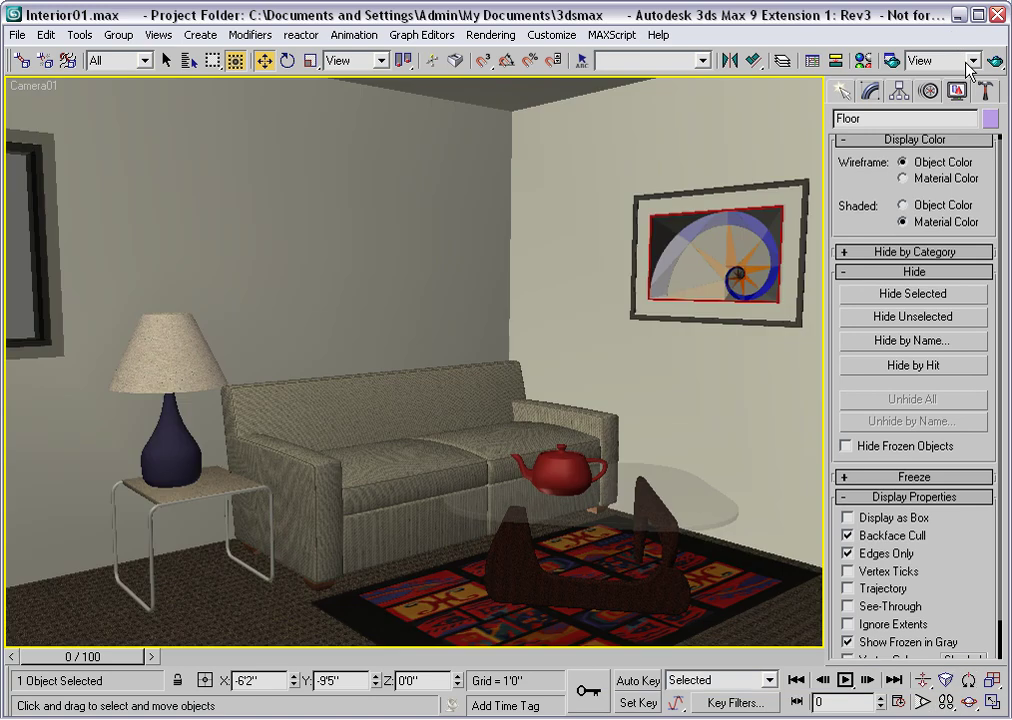
left_click(995, 63)
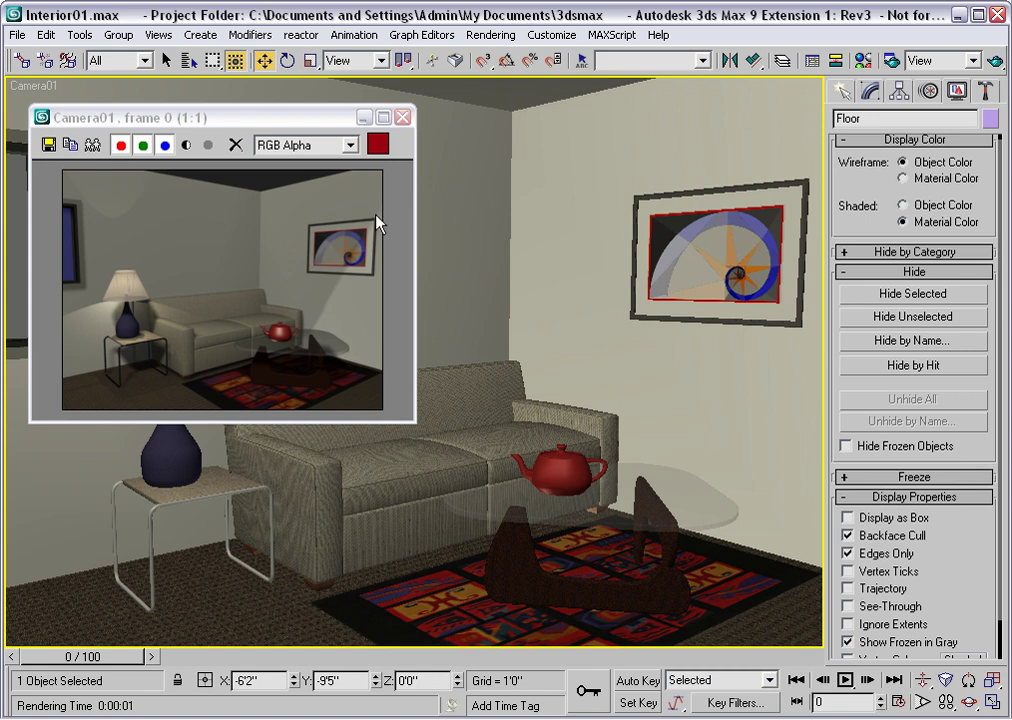
left_click(402, 116)
left_click(79, 35)
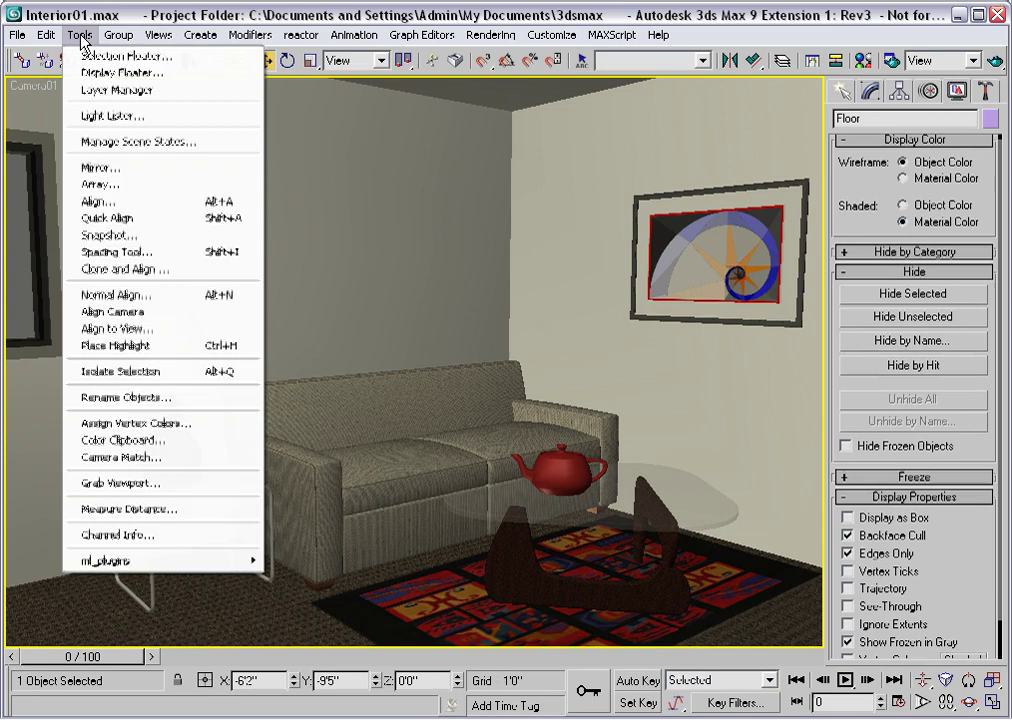
Turn off shadows for DefaultFillLight in the Light Lister and close it.
left_click(84, 117)
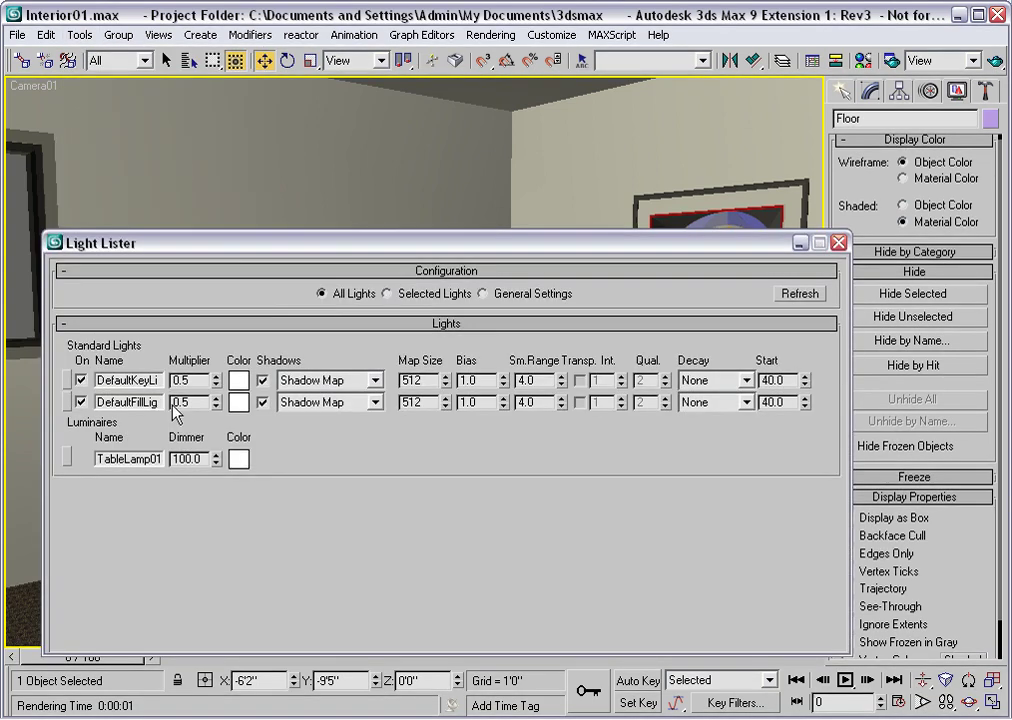
left_click(263, 405)
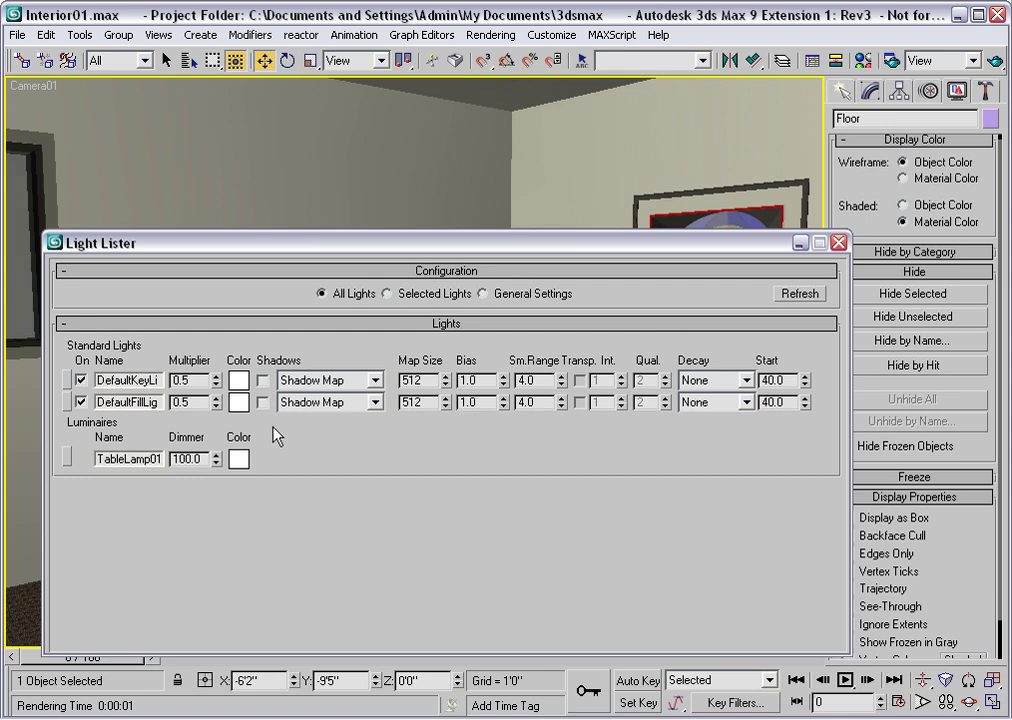
left_click(838, 243)
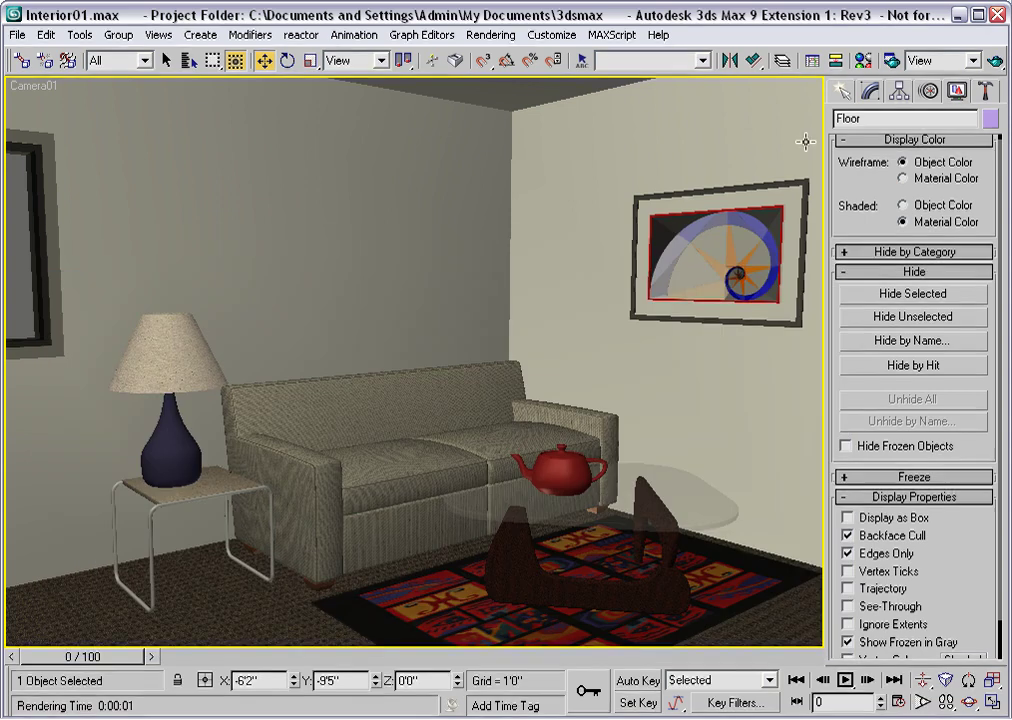
Quick-render Camera01 to check the lighting without fill-light shadows.
left_click(995, 62)
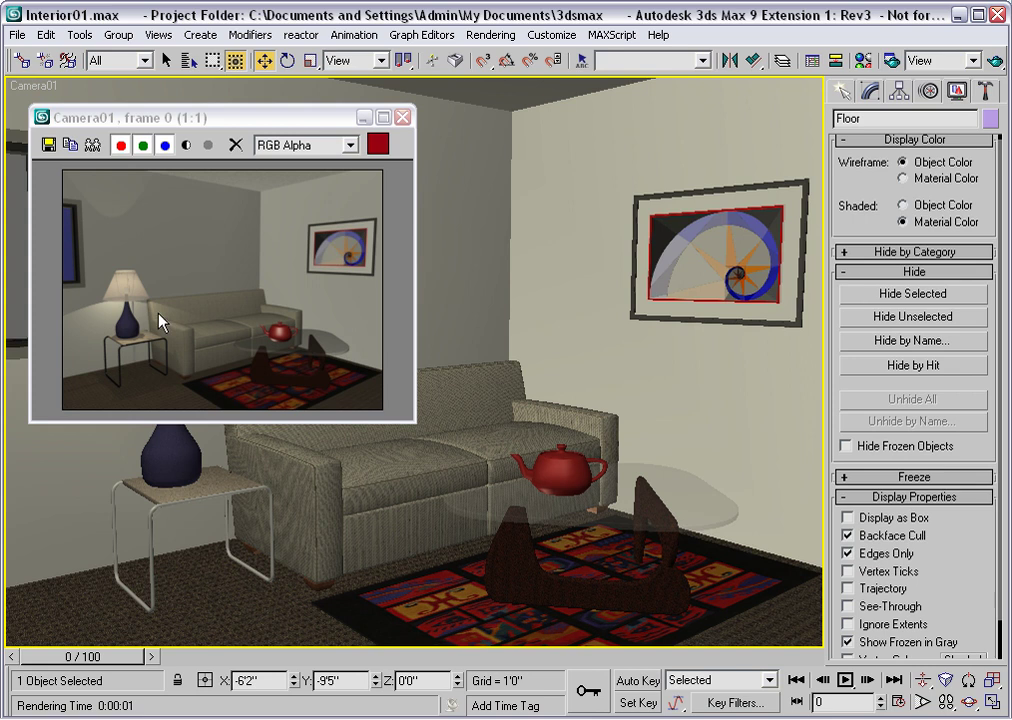
Set the TableLamp's Lampshade material to Material ID Channel 1 in the Material Editor.
left_click(864, 62)
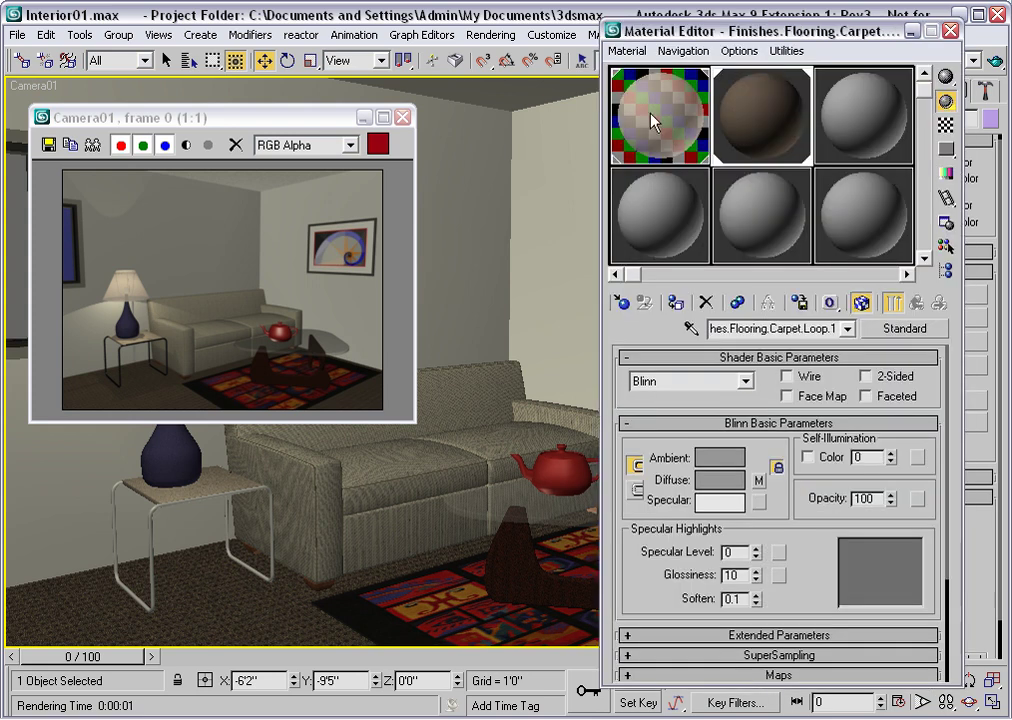
left_click(648, 120)
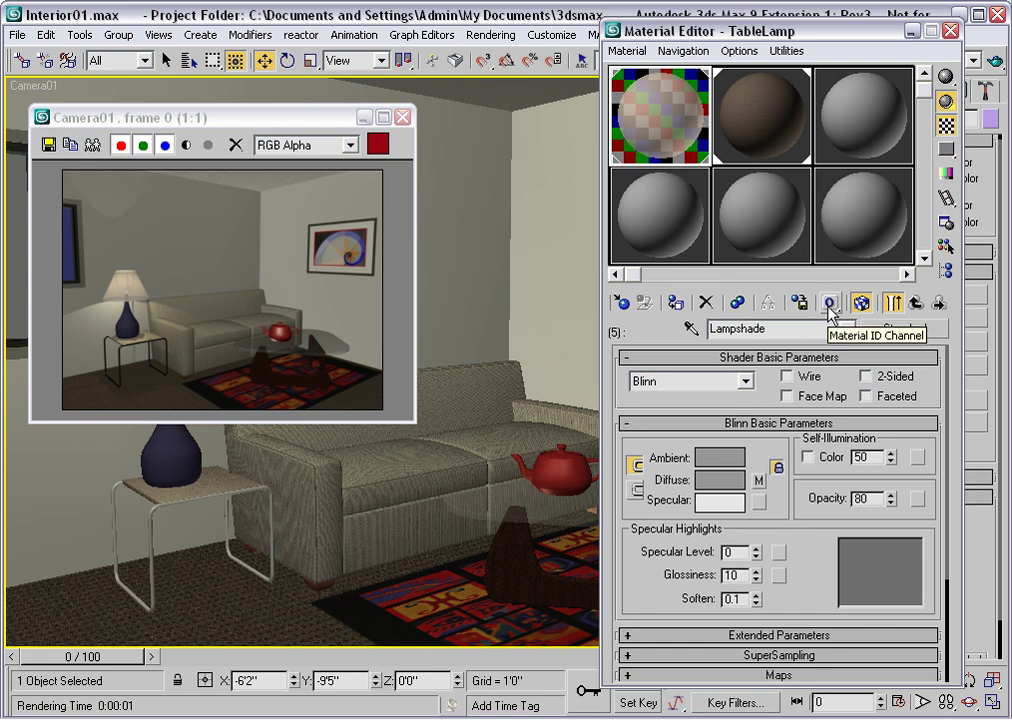
left_click_drag(830, 306, 830, 348)
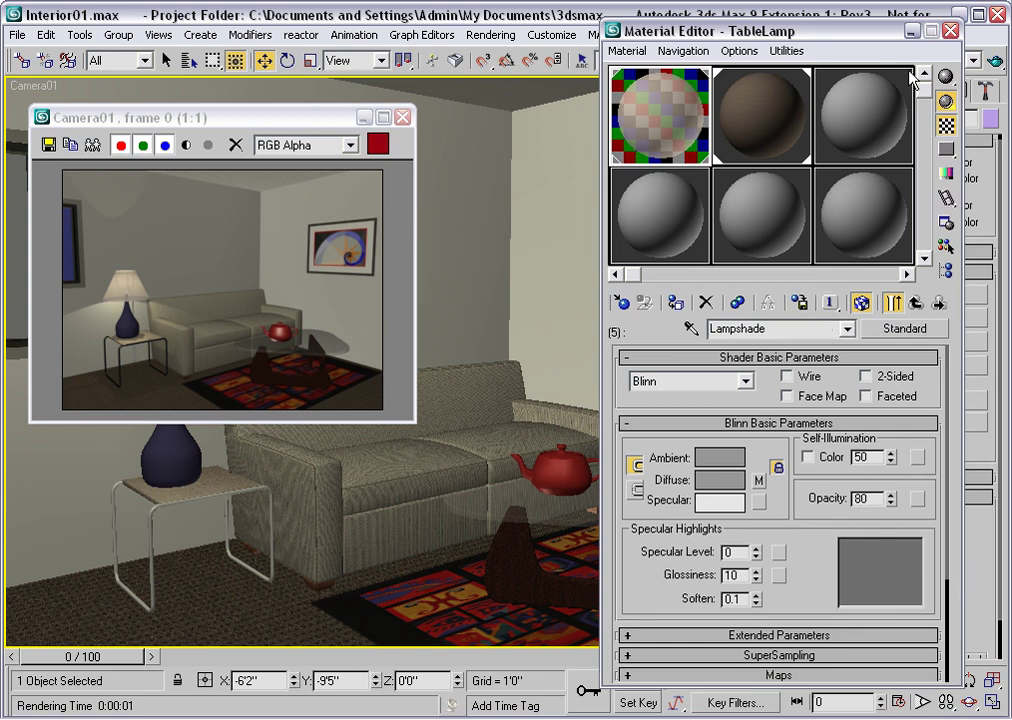
key("m")
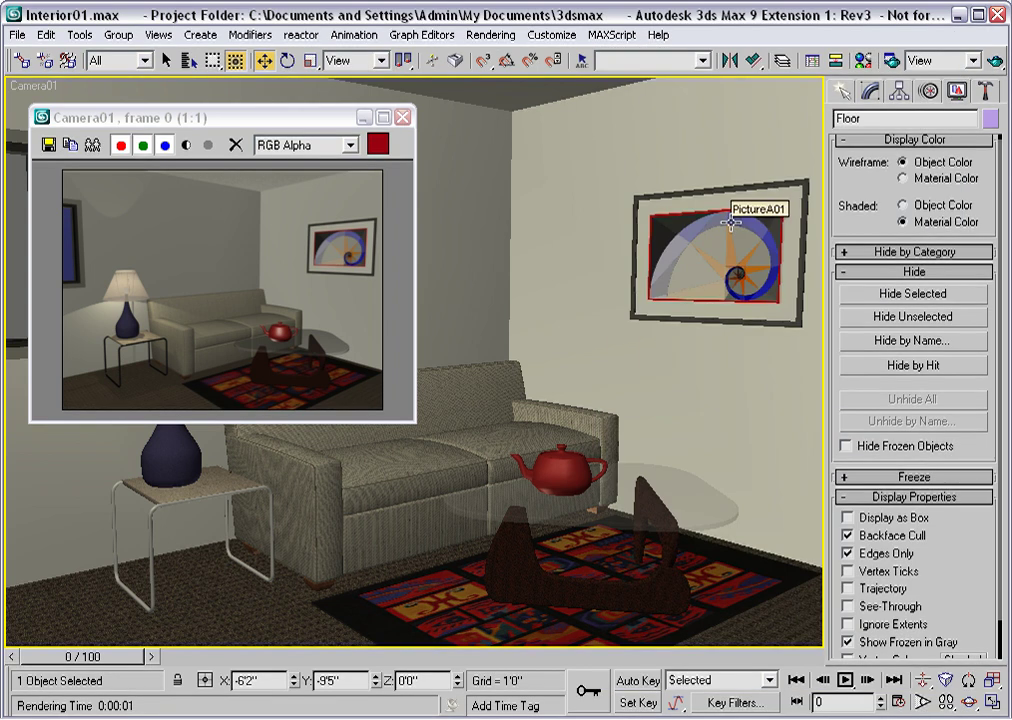
Add a Lens Effects render effect containing a Glow element.
key("8")
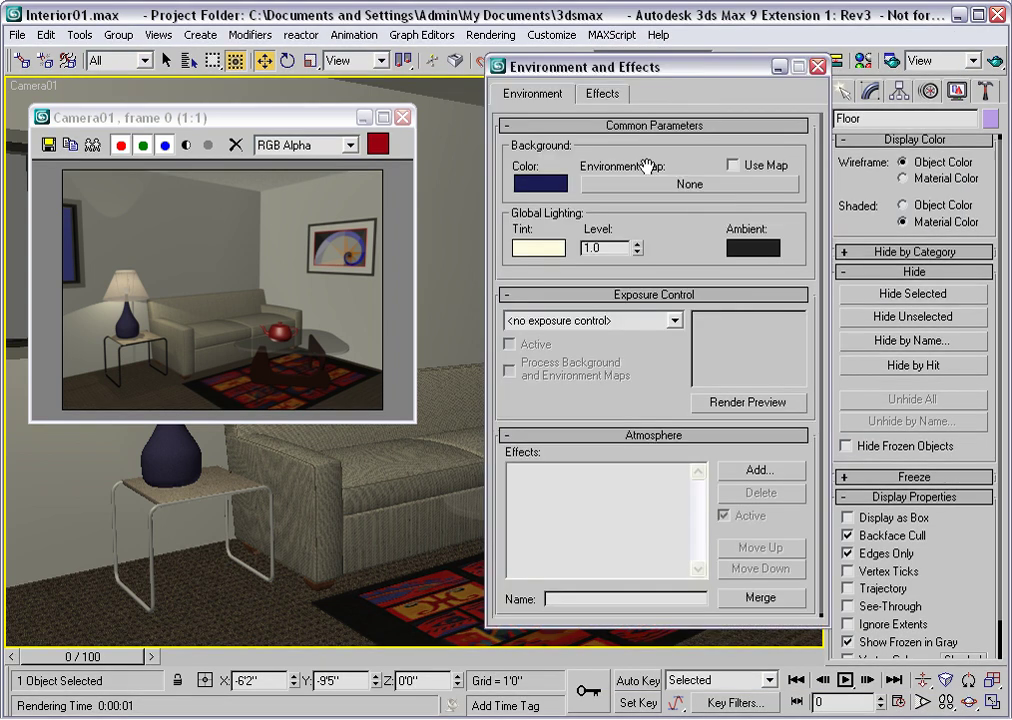
left_click(605, 94)
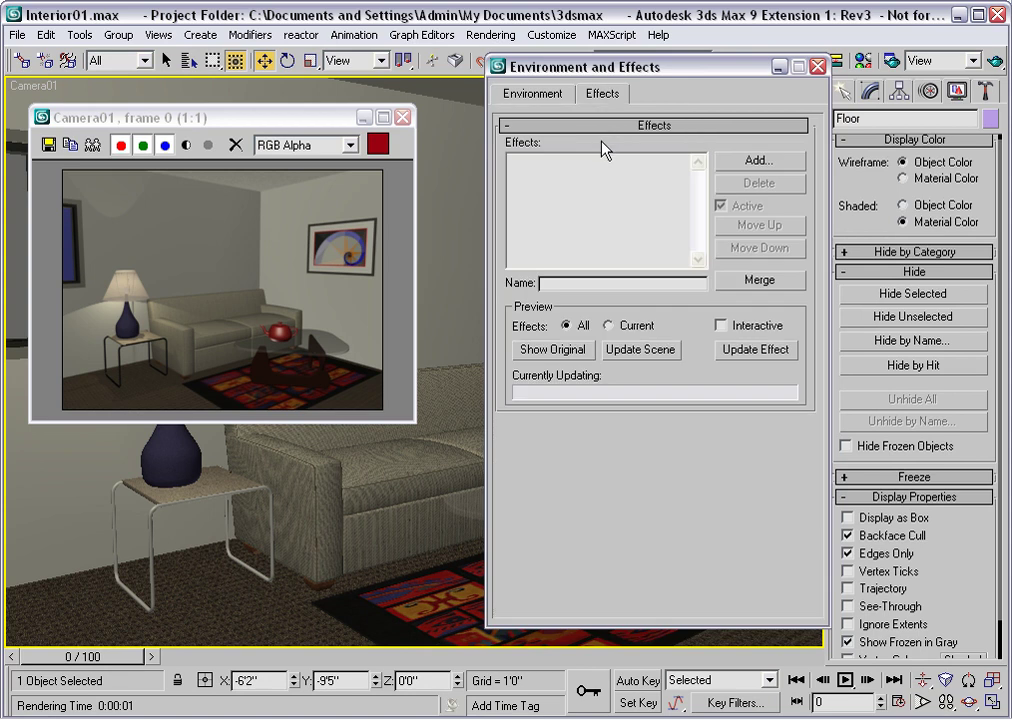
left_click(732, 160)
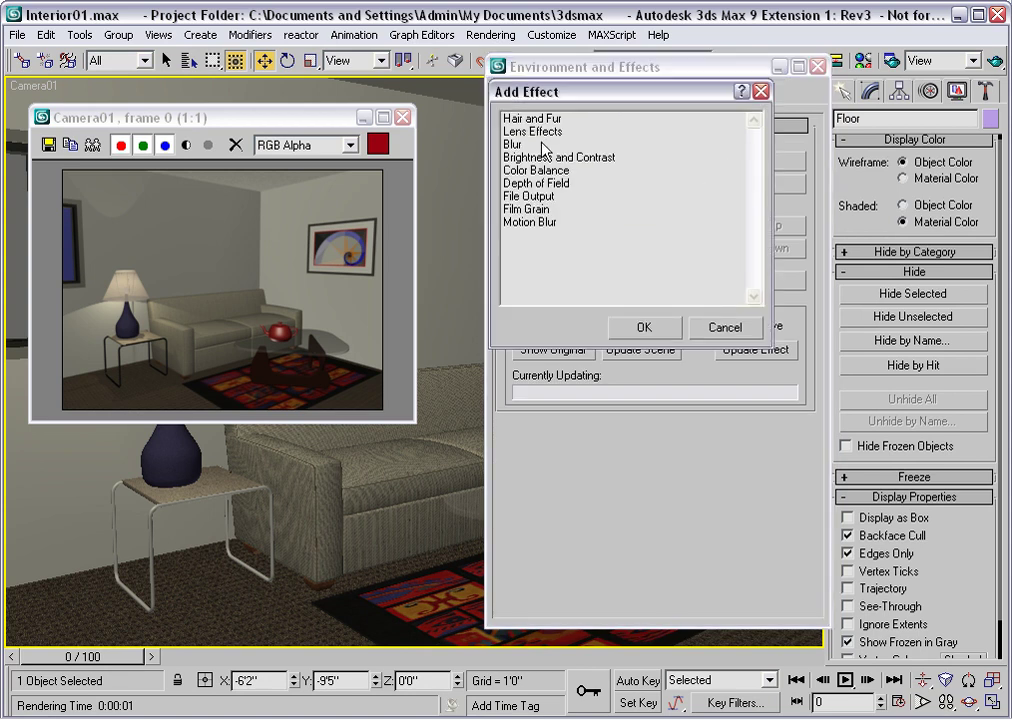
left_click(577, 133)
left_click(641, 329)
left_click(526, 456)
left_click(655, 480)
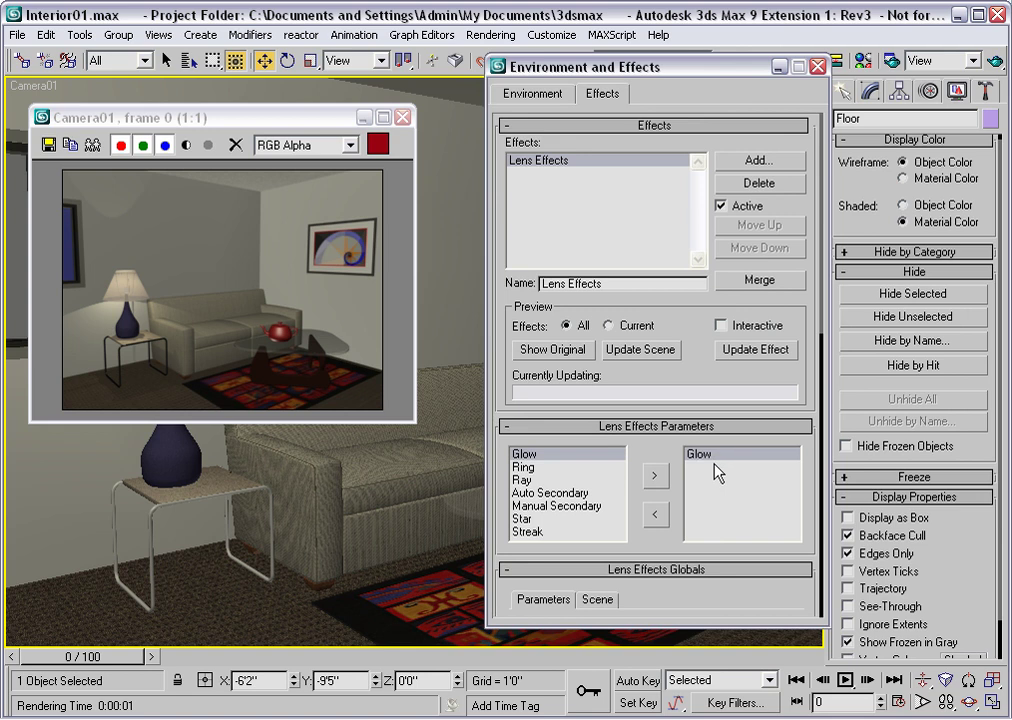
Restrict the Glow element to Material ID 1 in Glow Element Options.
left_click(659, 570)
left_click_drag(659, 551, 578, 334)
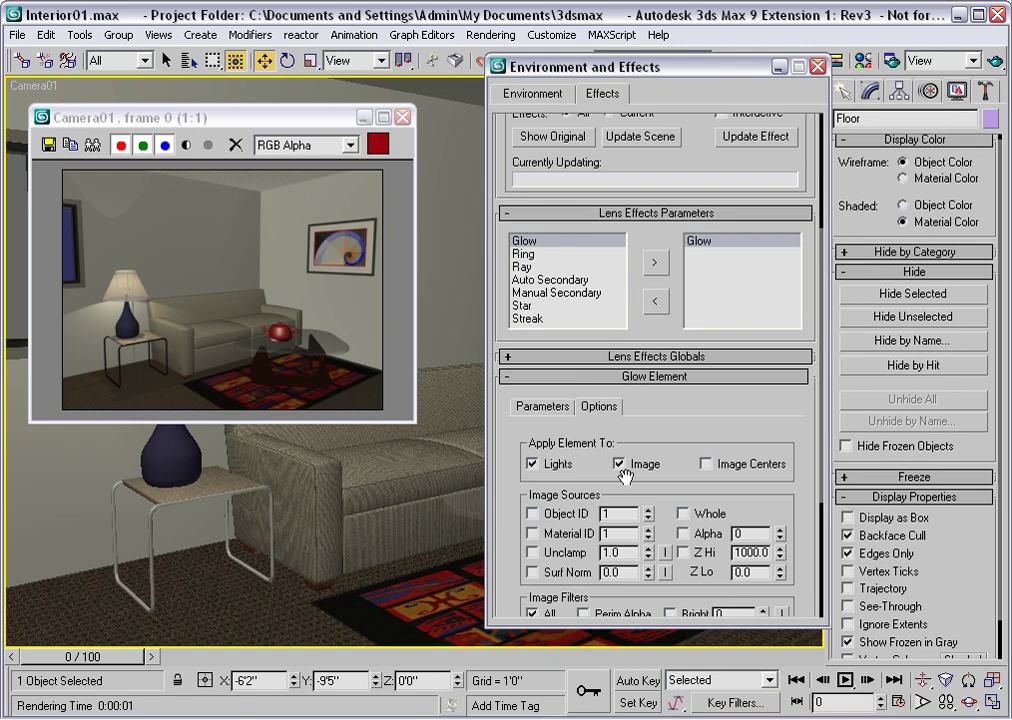
left_click(532, 534)
Set the glow Size to 0.1.
left_click(545, 409)
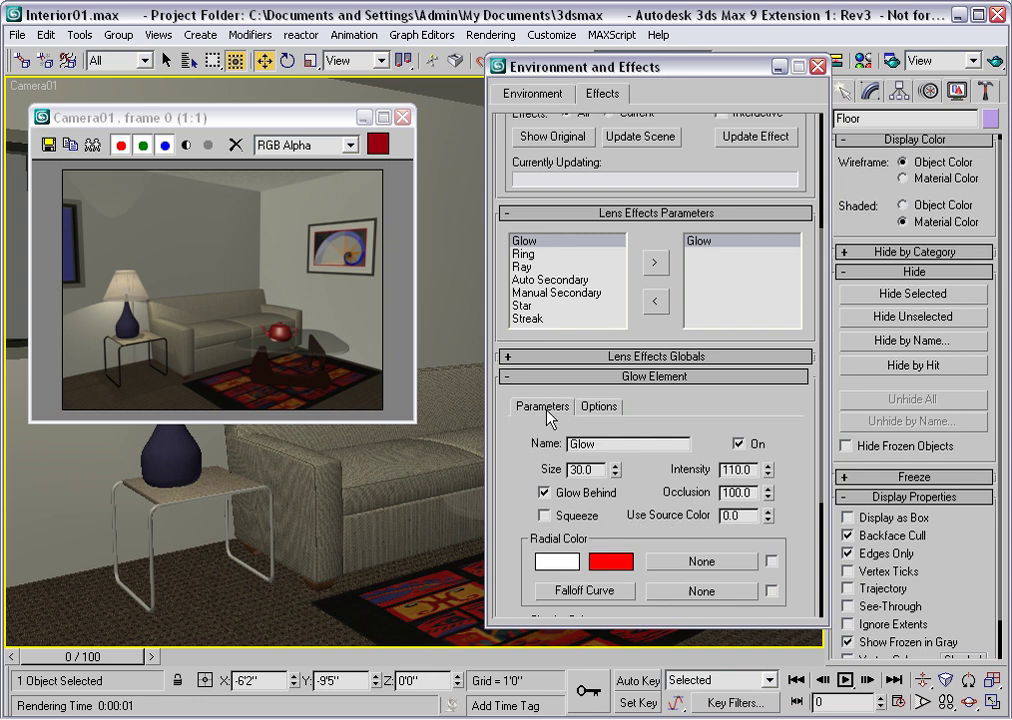
right_click(614, 469)
left_click(614, 465)
double_click(576, 469)
type("0.1")
Turn on the Interactive effects preview and set the glow Intensity to 54.
scroll(660, 152, "up", 2)
left_click(720, 138)
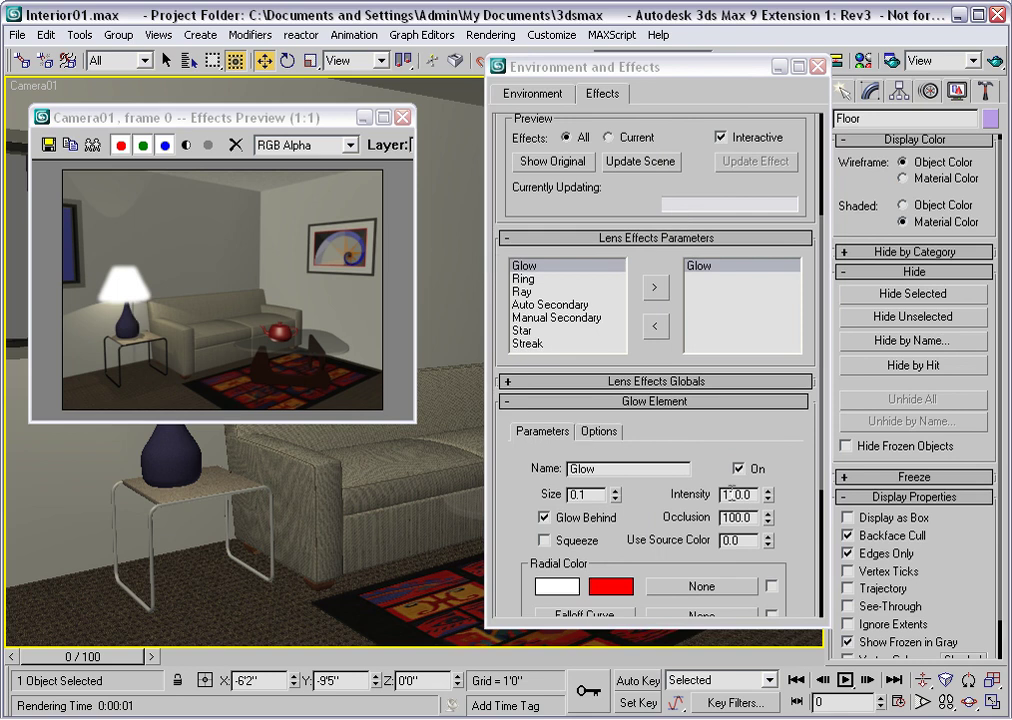
mouse_move(768, 491)
left_mouse_down()
mouse_move(768, 518)
mouse_move(767, 480)
mouse_move(768, 490)
left_mouse_up()
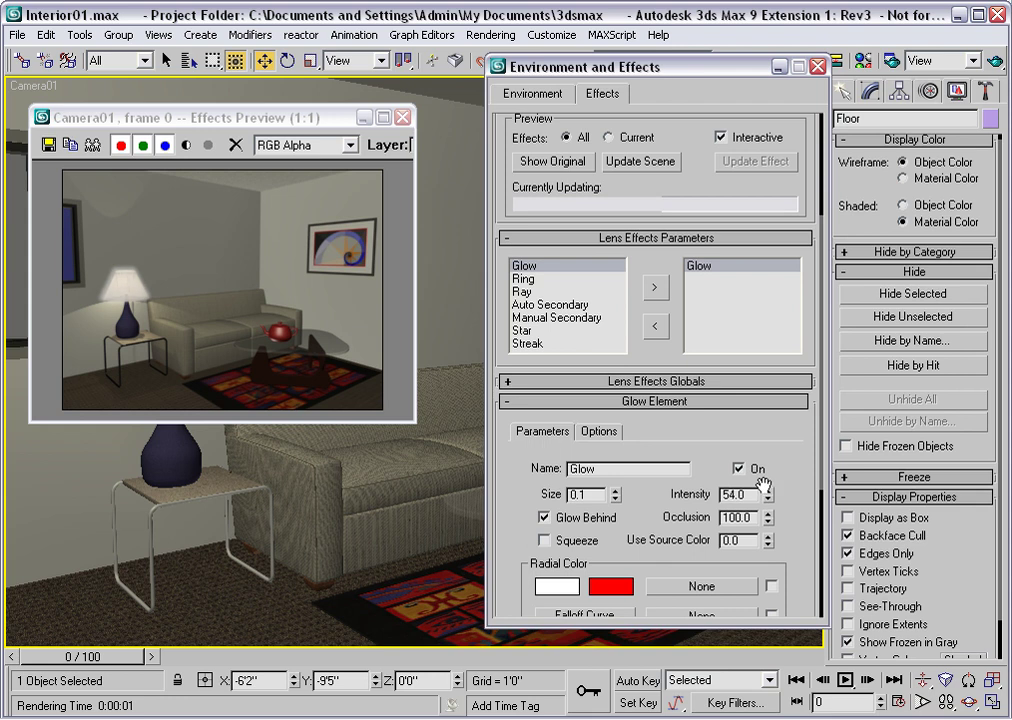
left_click(767, 490)
left_click(767, 490)
left_click(767, 490)
left_click(767, 491)
left_click(767, 499)
left_click(767, 499)
left_click(767, 499)
left_click(768, 500)
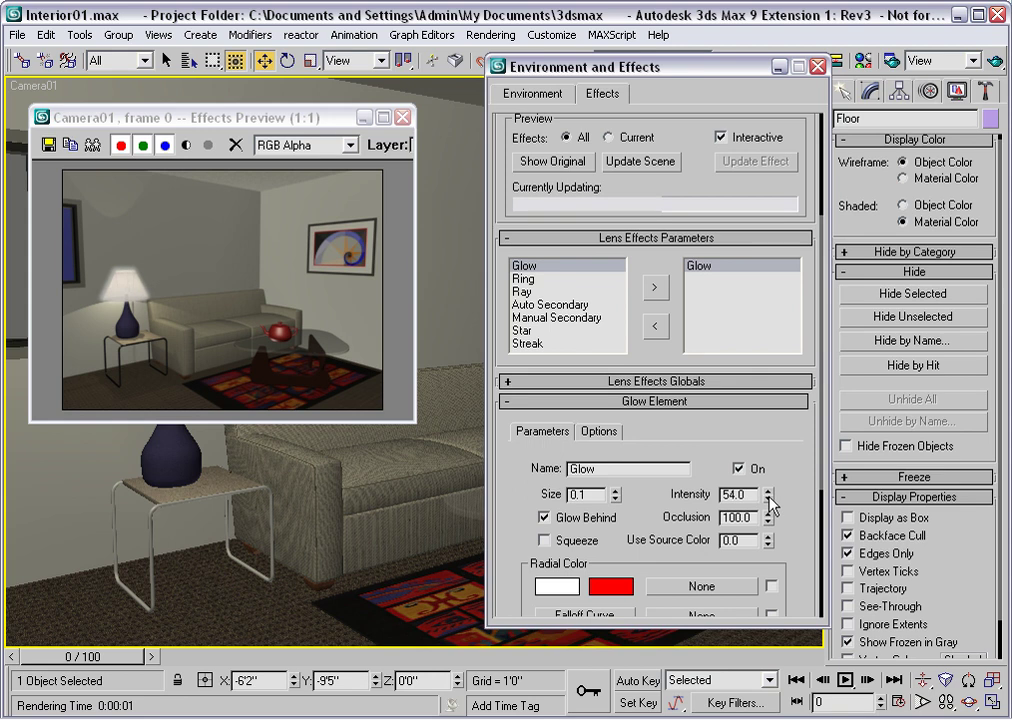